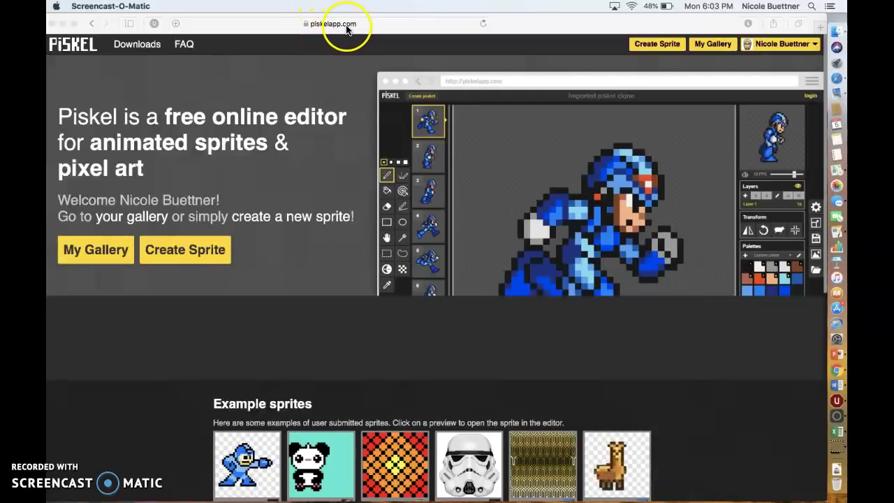
Step: Go to My Gallery from the account menu and create a new sprite
left_click(747, 45)
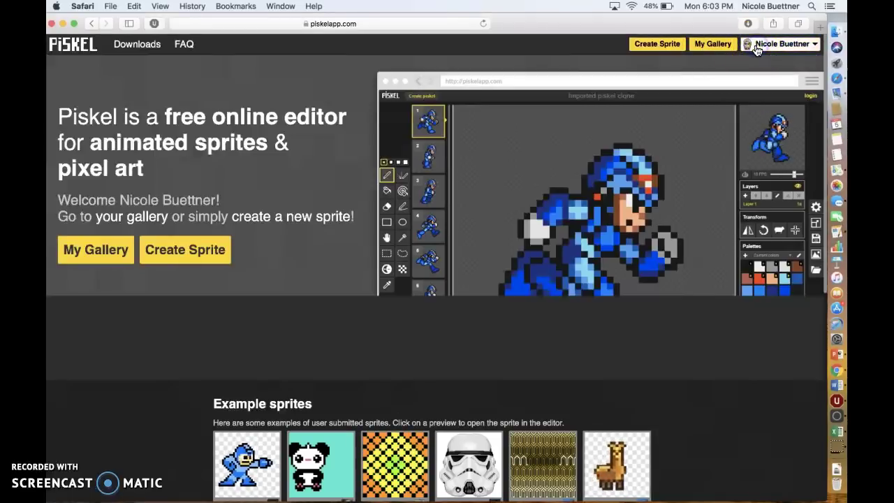
left_click(747, 45)
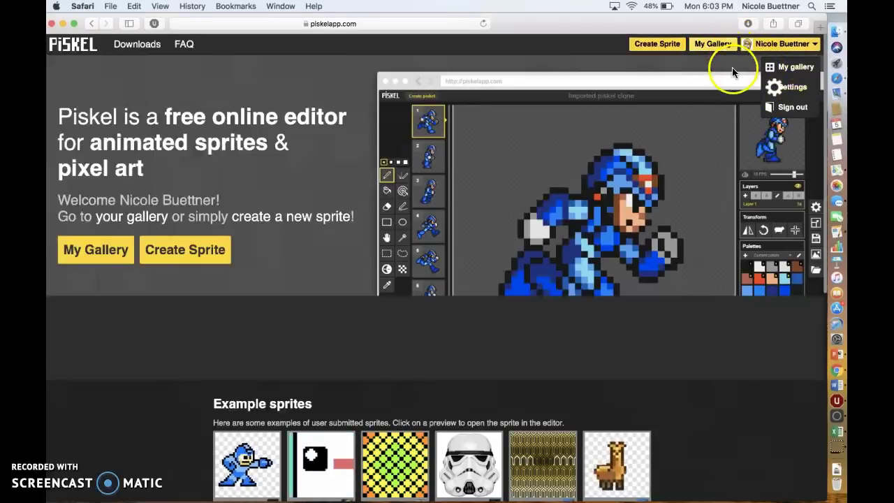
left_click(753, 62)
left_click(739, 43)
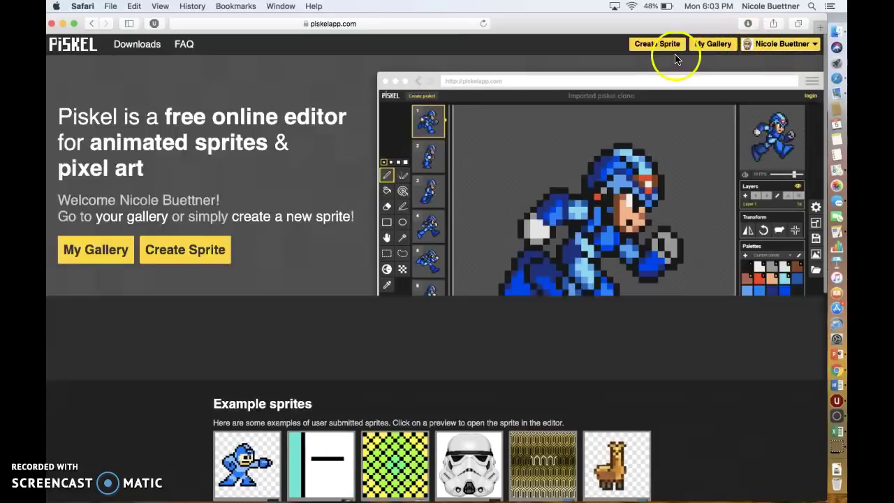
left_click(705, 43)
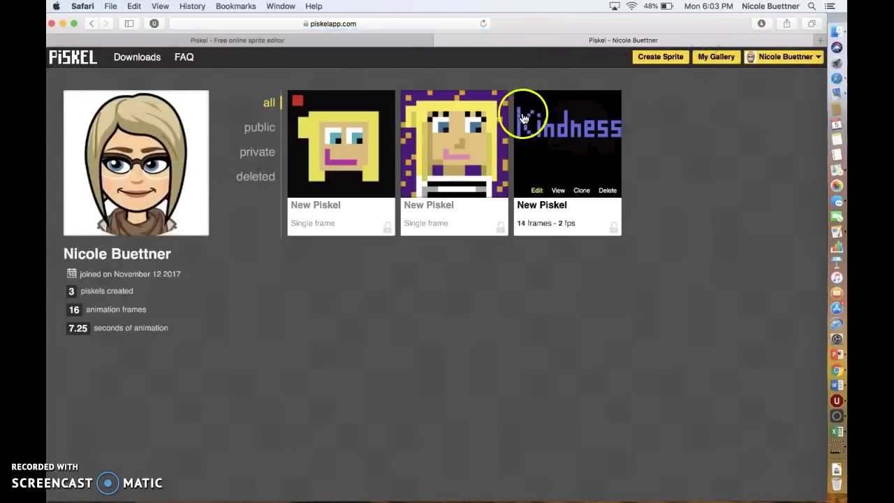
mouse_move(418, 148)
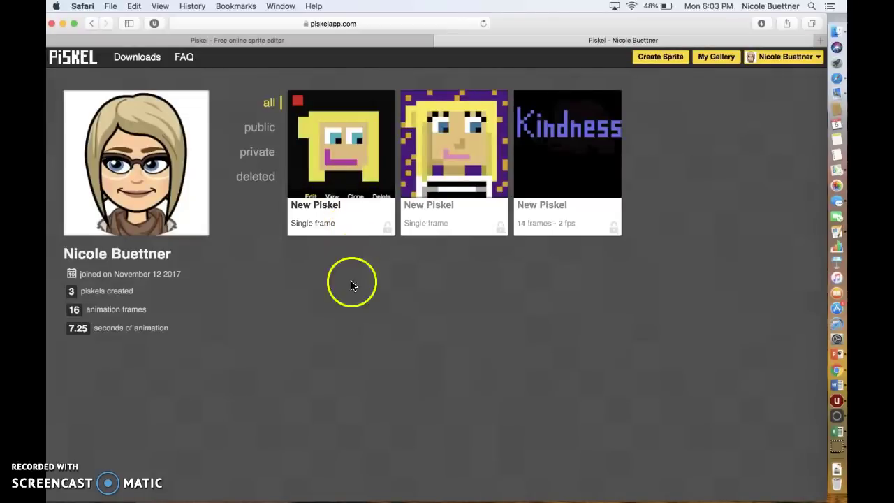
left_click(660, 58)
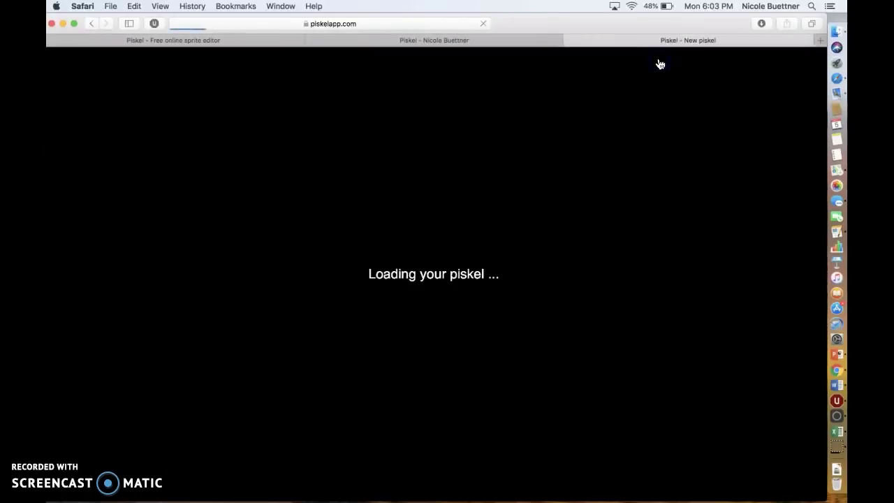
Step: Dismiss the browser warning and add four frames, making five empty frames
left_click(589, 216)
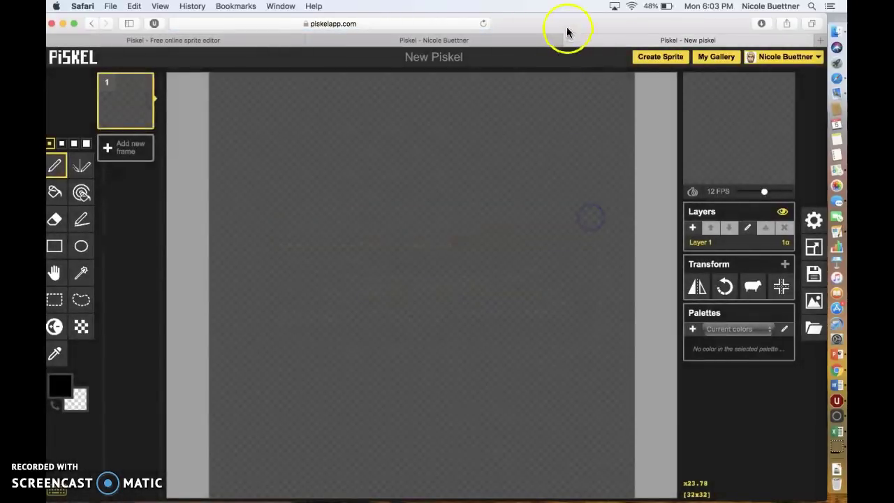
left_click_drag(566, 26, 575, 25)
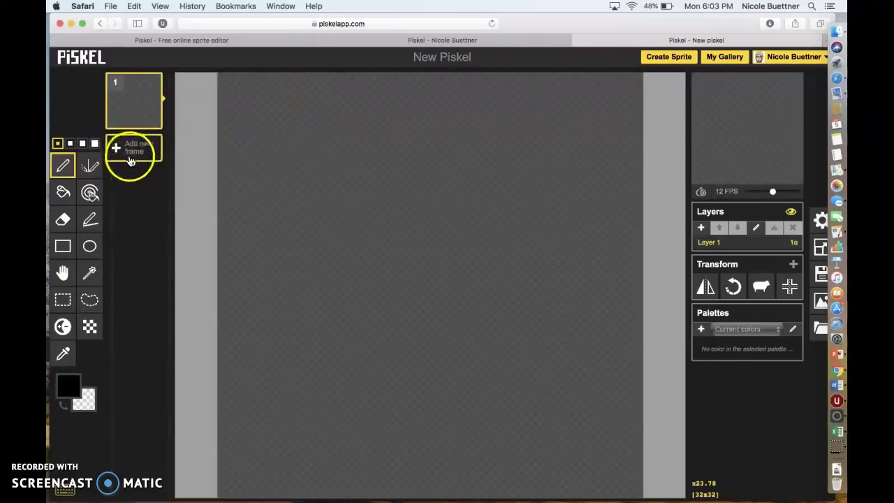
mouse_move(143, 133)
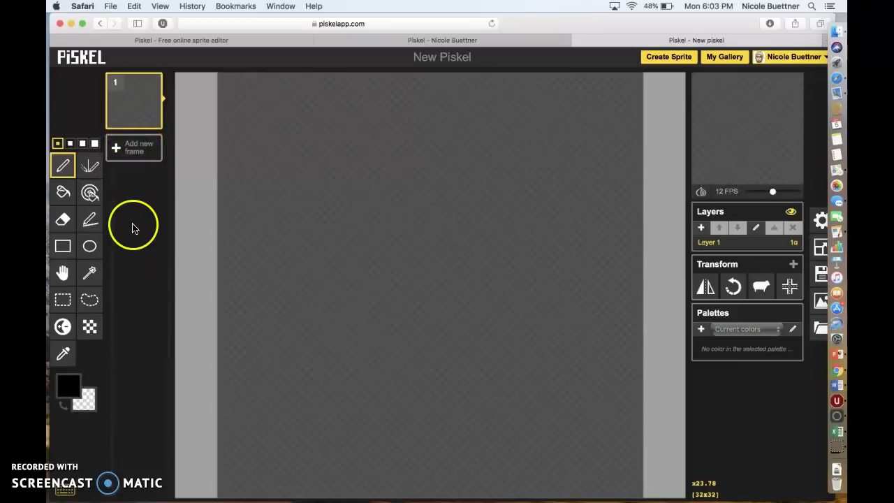
left_click(135, 157)
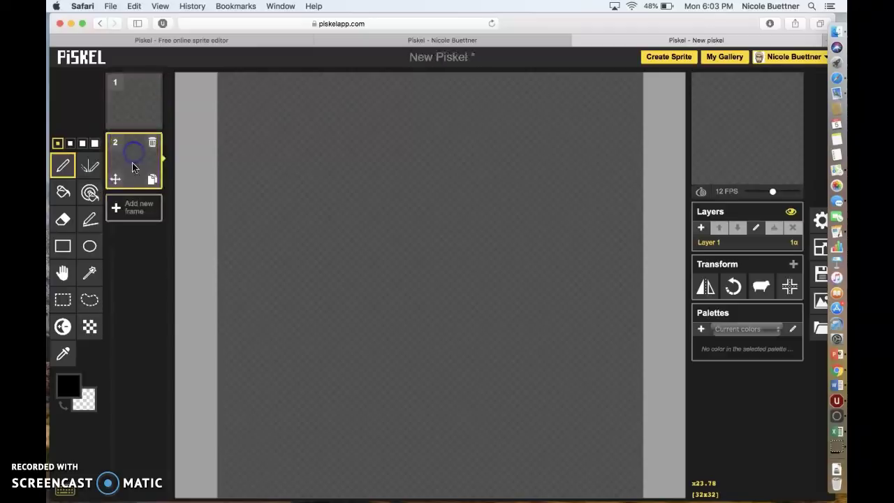
left_click(130, 206)
left_click(125, 265)
left_click(126, 316)
mouse_move(125, 113)
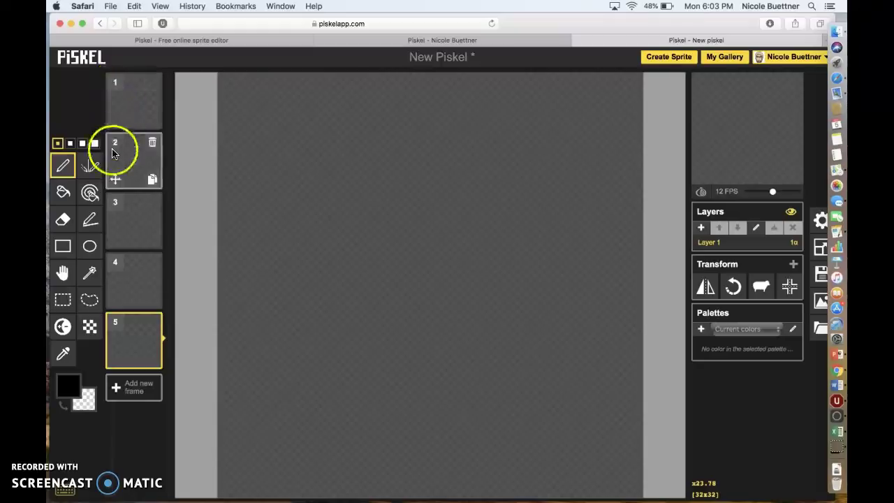
mouse_move(123, 336)
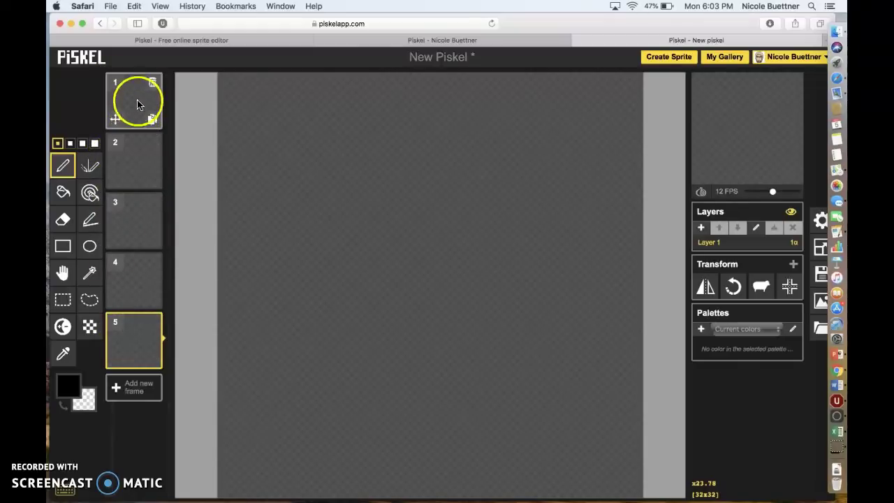
Step: Set the drawing colour to red and choose the Paint Bucket tool
left_click(70, 388)
left_click_drag(112, 333, 166, 279)
left_click(136, 390)
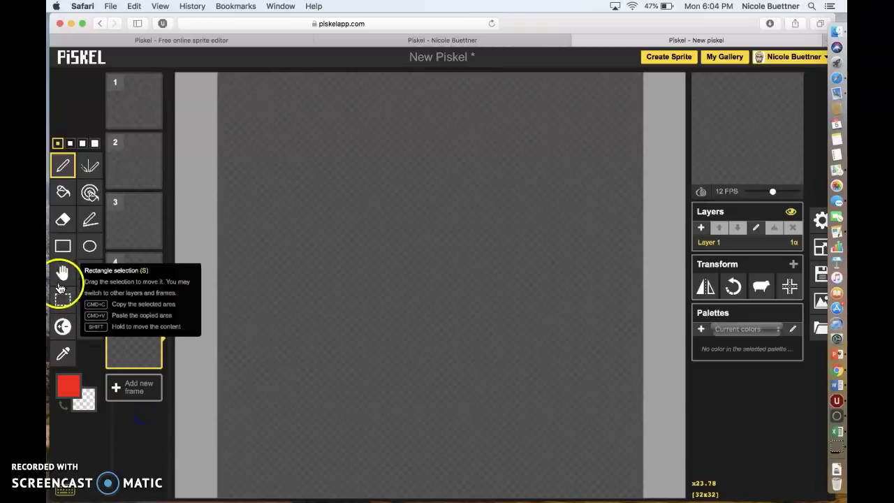
left_click(63, 192)
Step: Fill frames 1 through 5 solid red, then ready the Circle tool
left_click(137, 103)
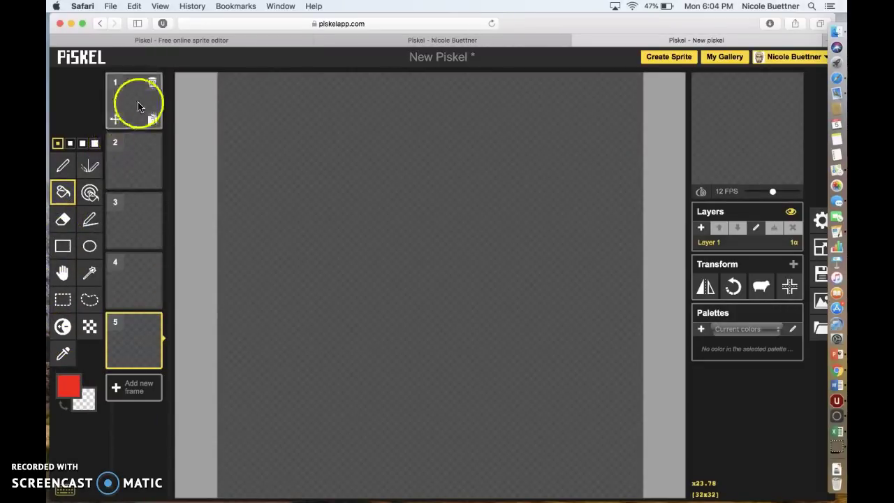
left_click(306, 180)
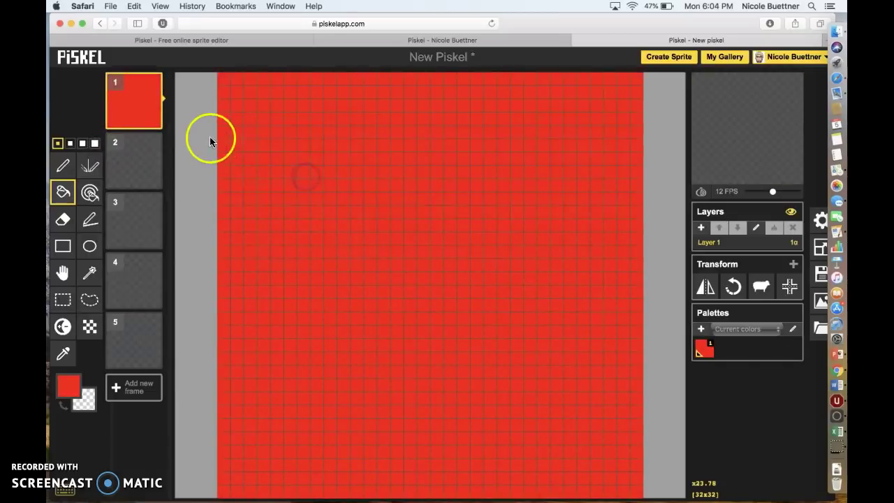
left_click(139, 160)
left_click(292, 178)
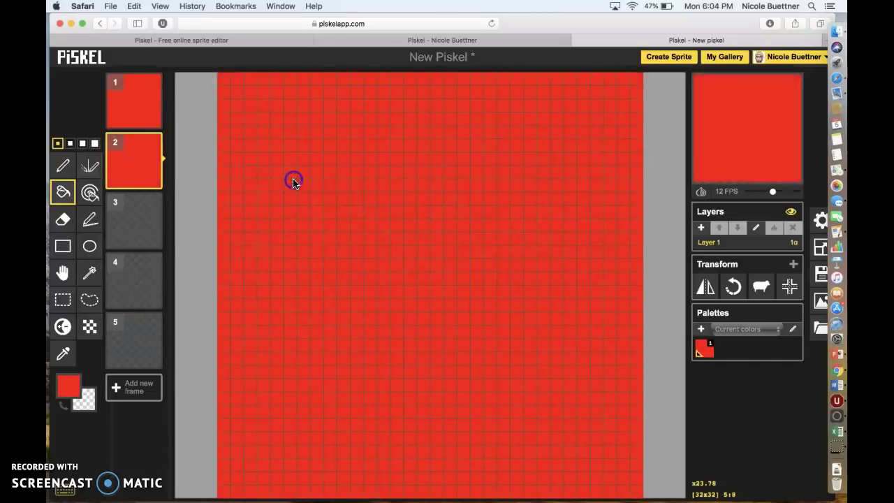
left_click(138, 242)
left_click(319, 204)
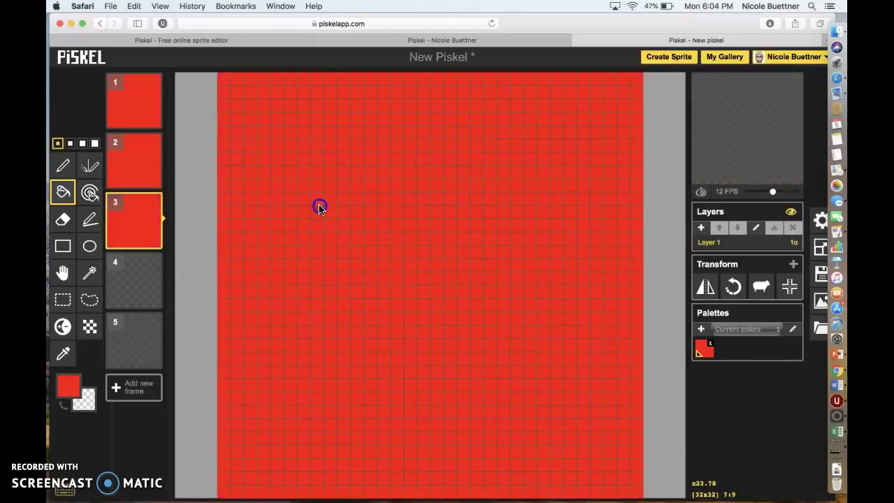
left_click(134, 274)
left_click(362, 218)
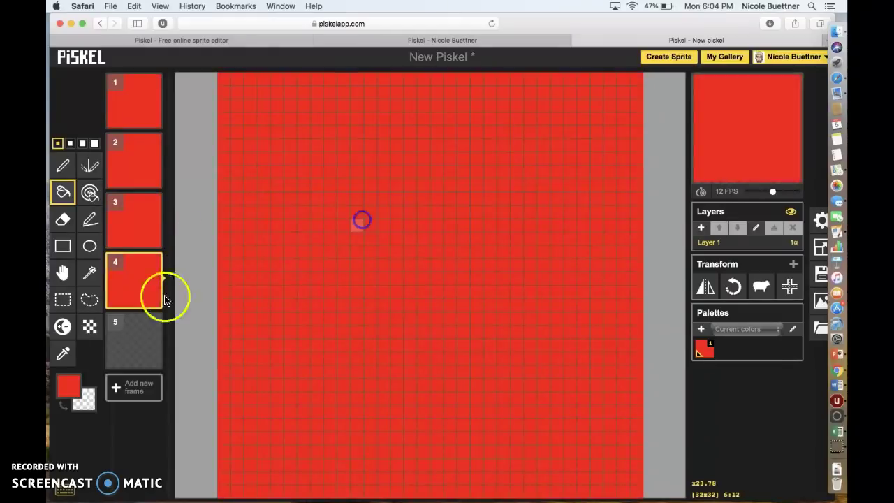
left_click(135, 340)
left_click(391, 267)
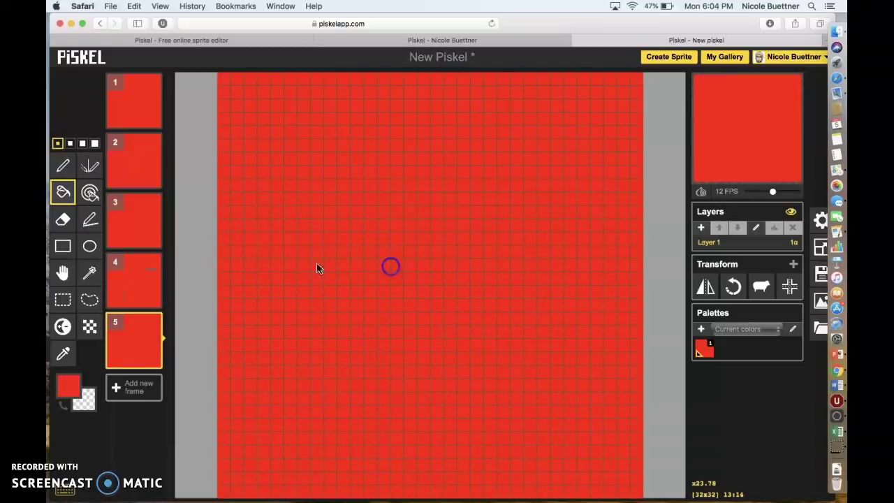
left_click(90, 247)
left_click(73, 390)
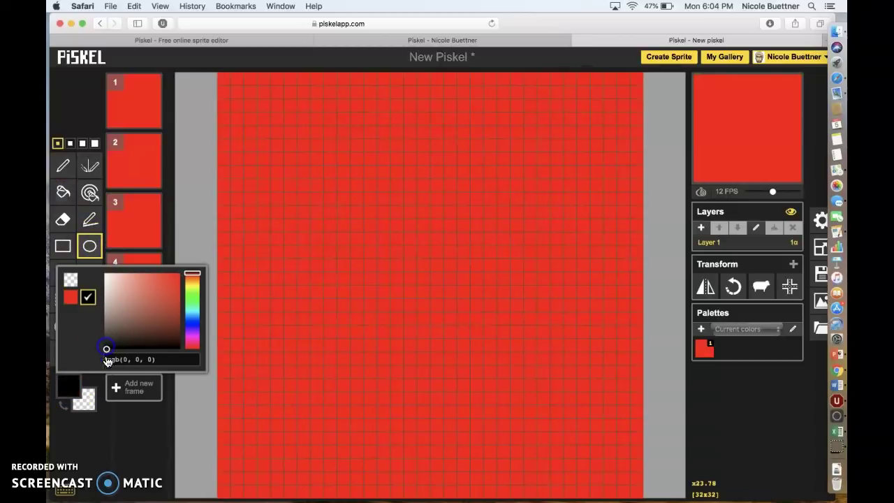
Step: Make black the drawing colour and draw a circle outline in frame 1's lower-left corner
left_click(134, 444)
left_click(140, 104)
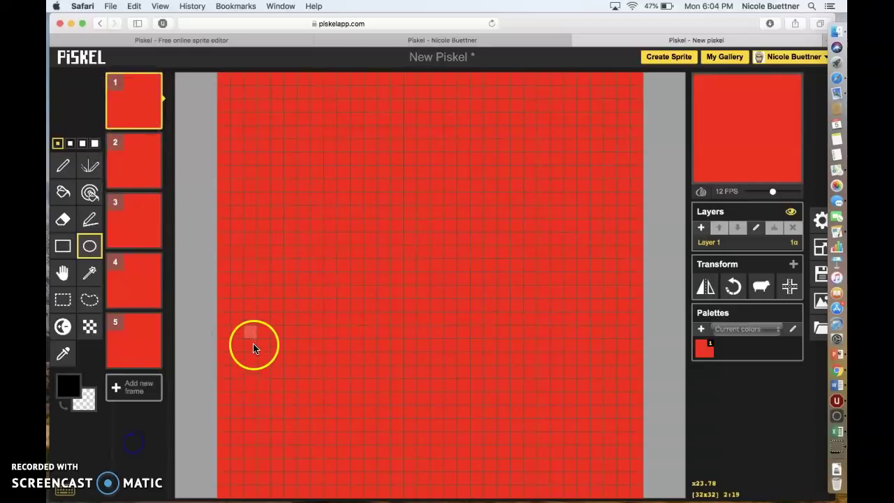
left_click_drag(226, 382, 336, 489)
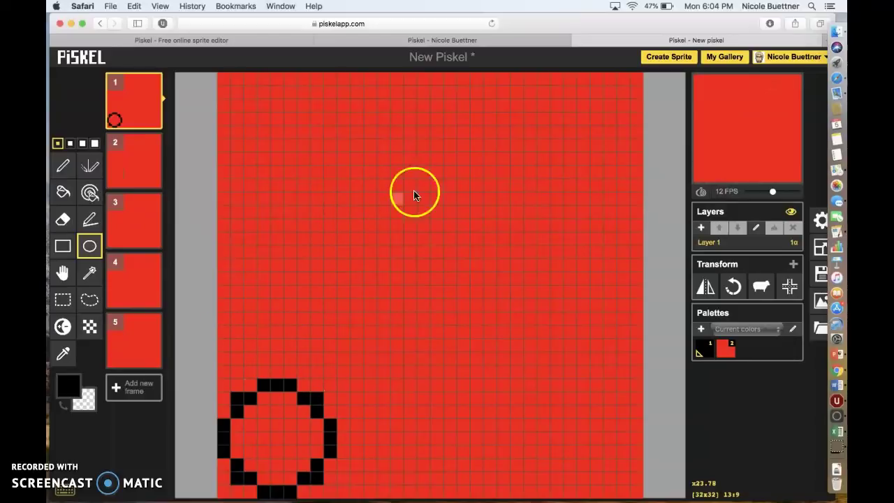
mouse_move(138, 178)
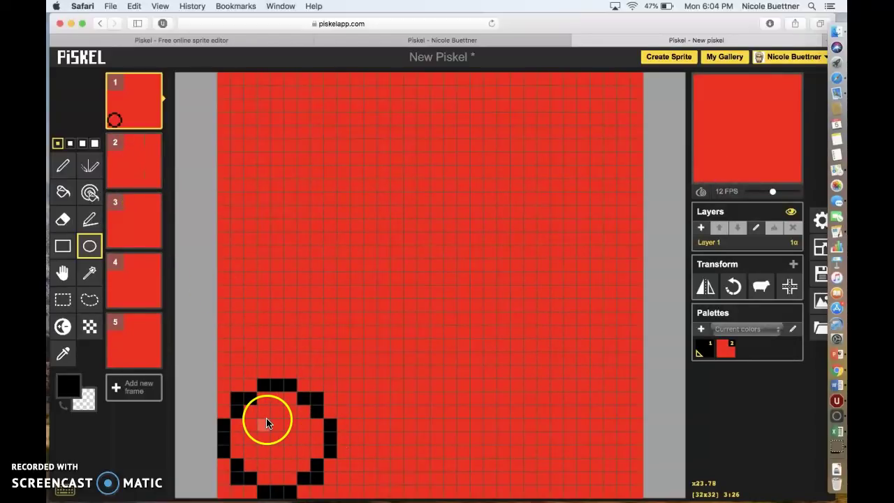
Step: Copy frame 1's circle and paste it slightly higher and further right in frame 2
left_click(63, 304)
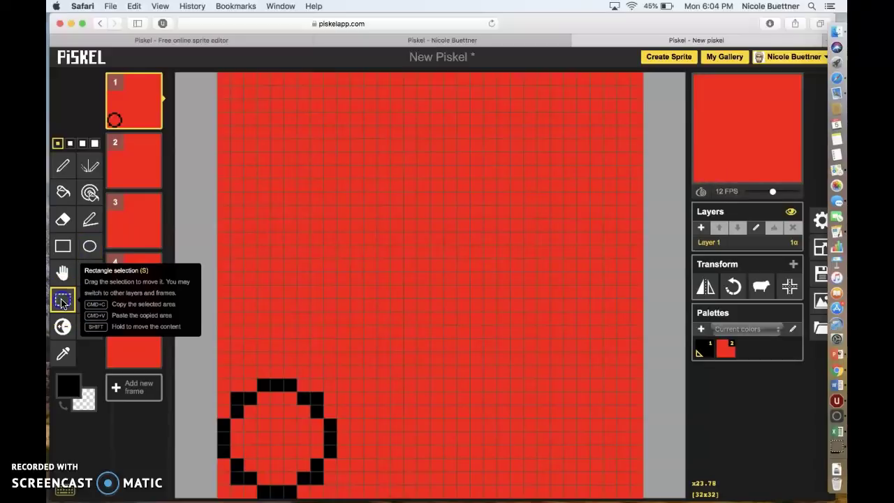
left_click_drag(222, 342, 349, 493)
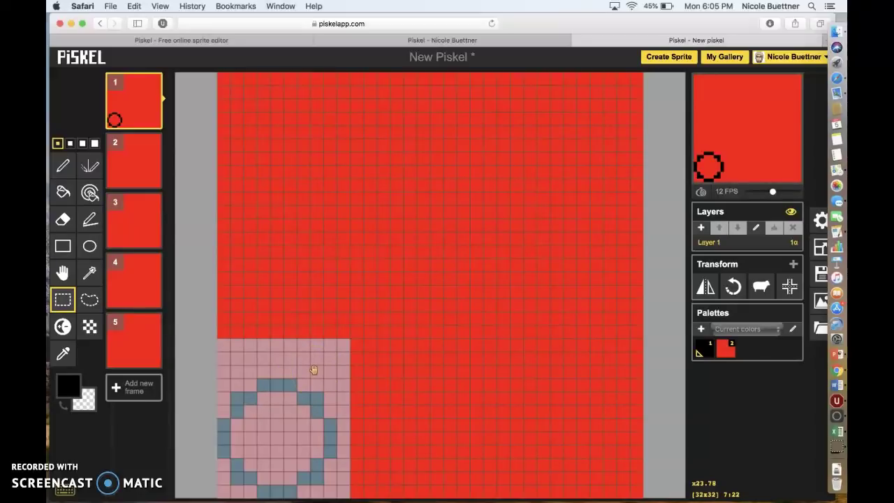
left_click(131, 163)
left_click_drag(264, 410, 328, 341)
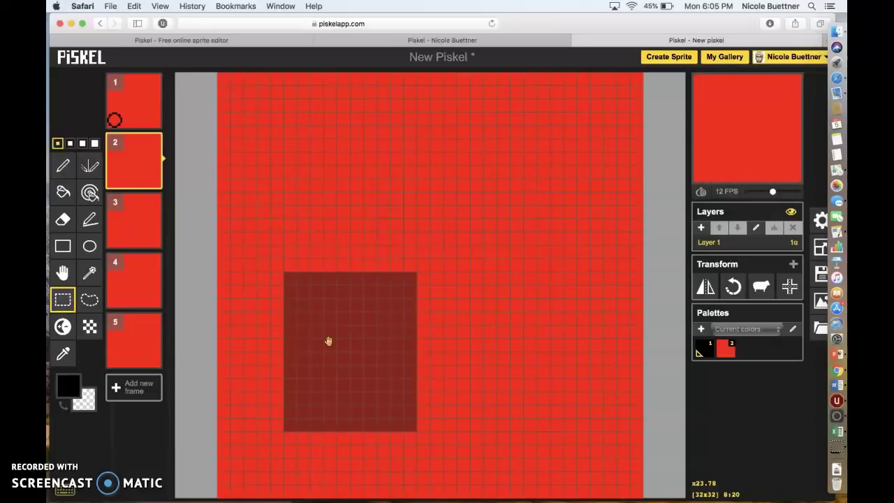
key("super+v")
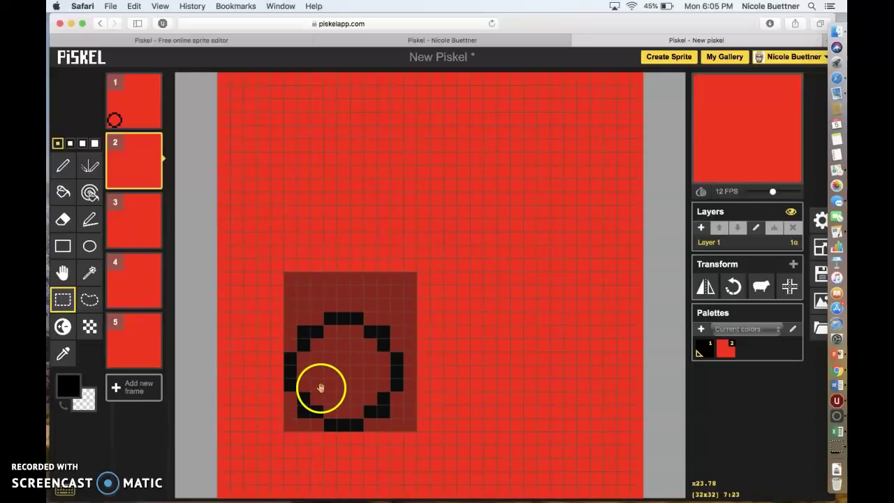
left_click(475, 296)
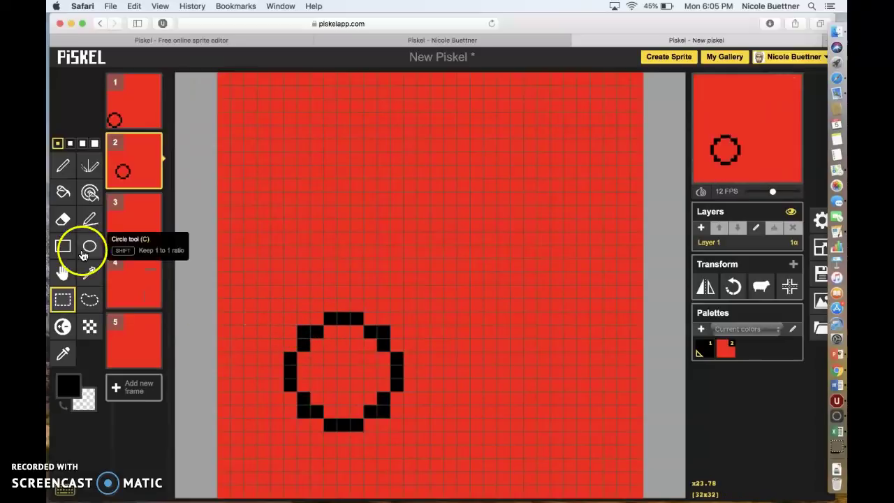
left_click_drag(261, 293, 423, 441)
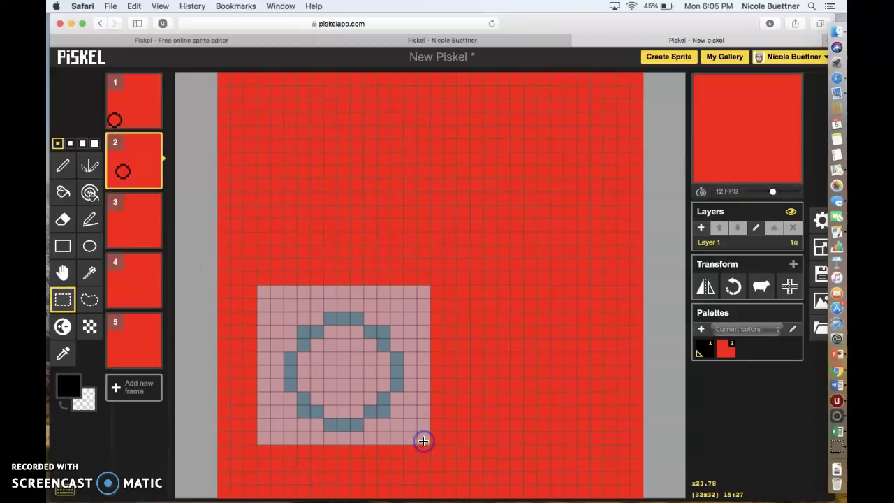
key("super+space")
Step: Paste the circle into frame 3, shifted toward the canvas centre
left_click(136, 214)
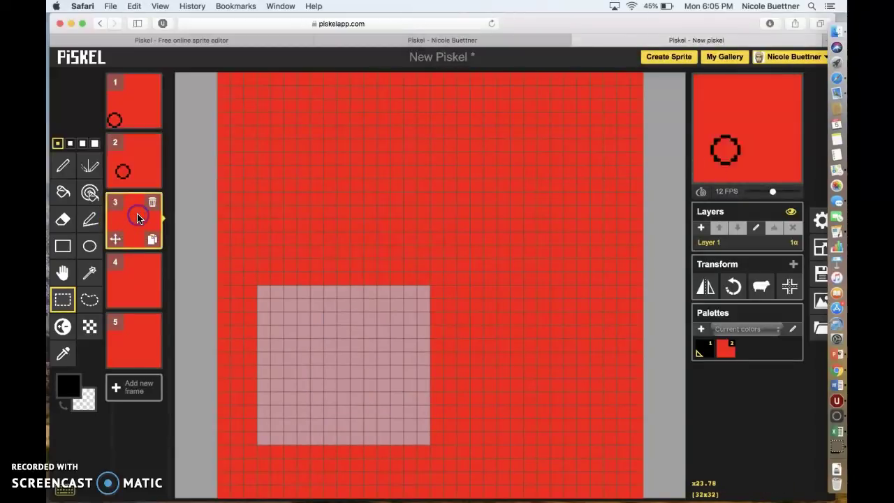
left_click_drag(360, 346, 424, 275)
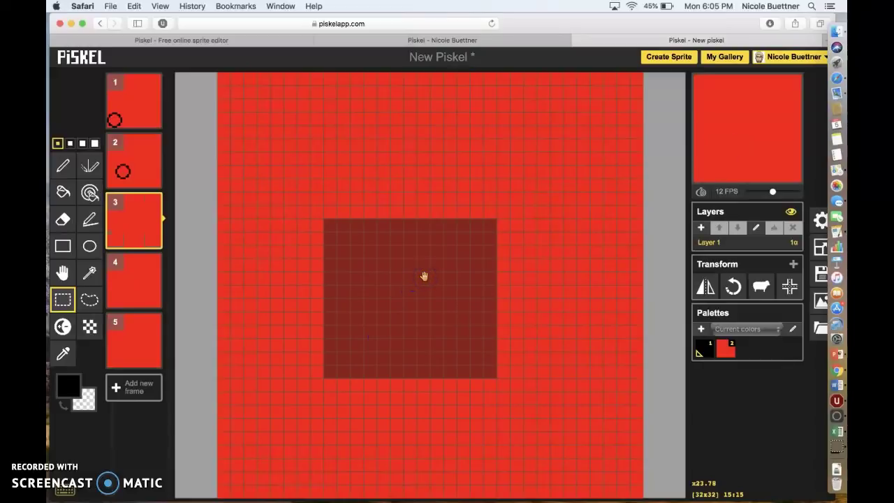
key("ctrl+v")
mouse_move(798, 95)
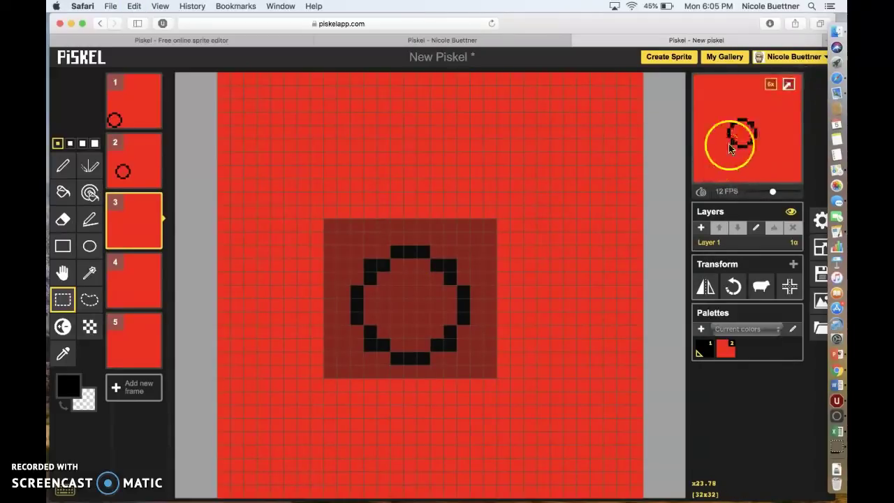
mouse_move(143, 241)
mouse_move(132, 174)
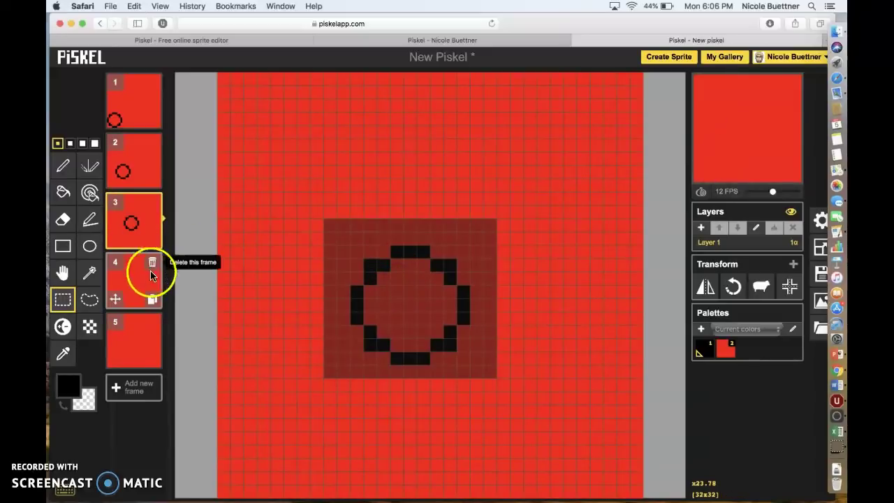
Step: Paste the circle lower-right in frame 4 and into frame 5's bottom-right corner
left_click(139, 286)
left_click_drag(415, 292, 505, 340)
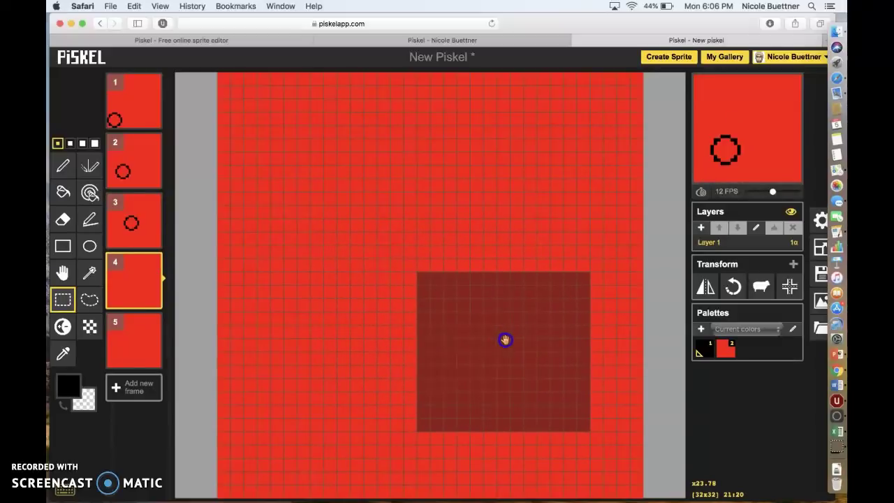
key("ctrl+v")
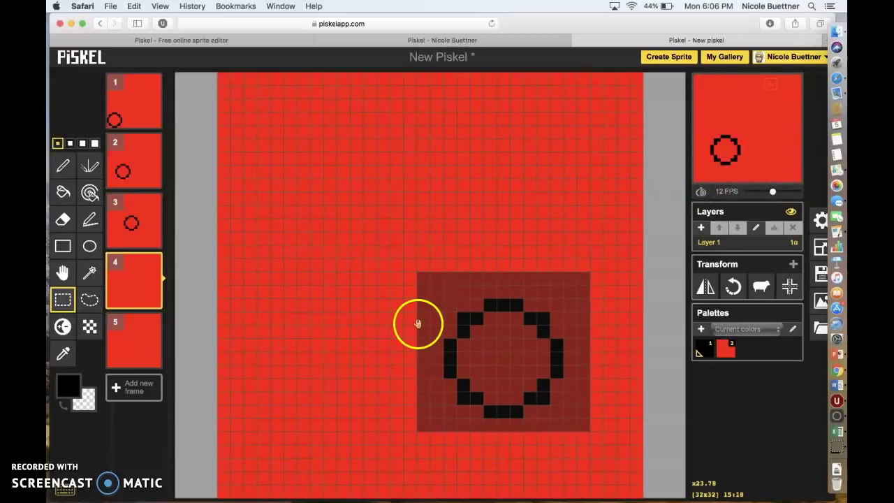
left_click(506, 354)
left_click(110, 328)
left_click_drag(503, 354, 558, 421)
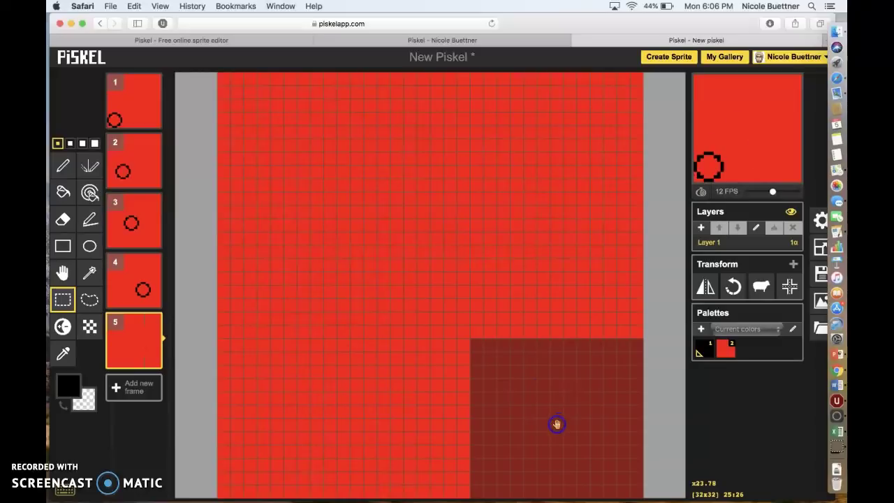
key("super+v")
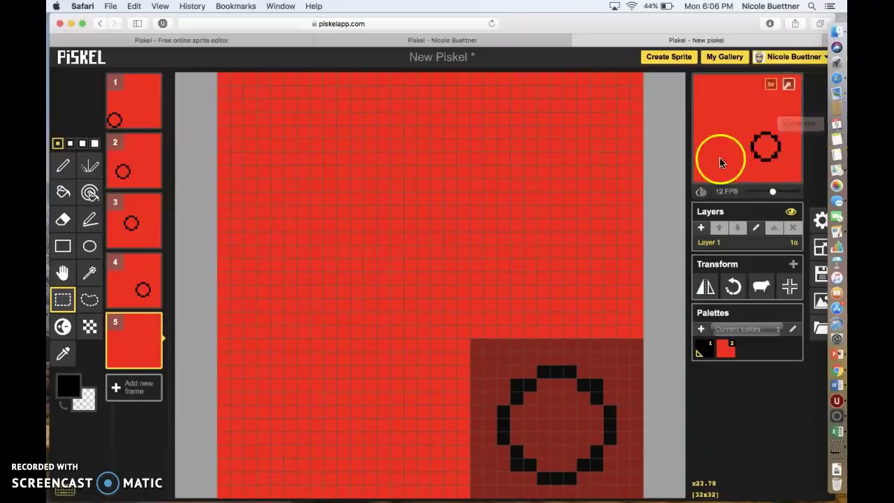
Step: Commit the pasted circle in frame 5's bottom-right corner
left_click(194, 427)
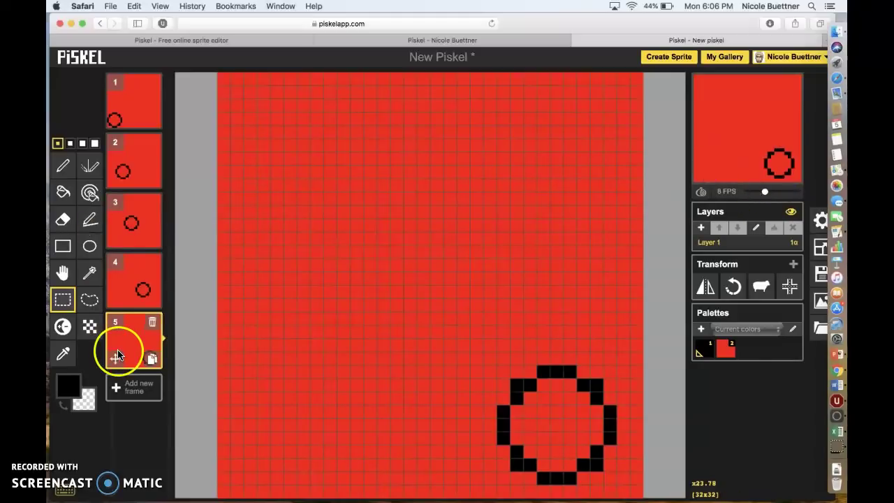
Step: Add an empty frame 6 after frame 5 and choose the Circle tool
left_click(137, 388)
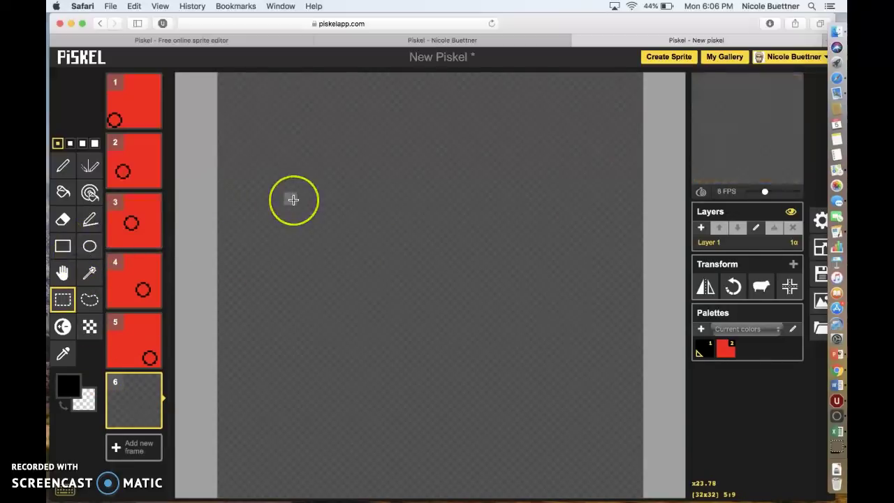
left_click(89, 246)
Step: Draw a large circle in frame 6 and fill its inside golden yellow
left_click_drag(329, 171, 554, 396)
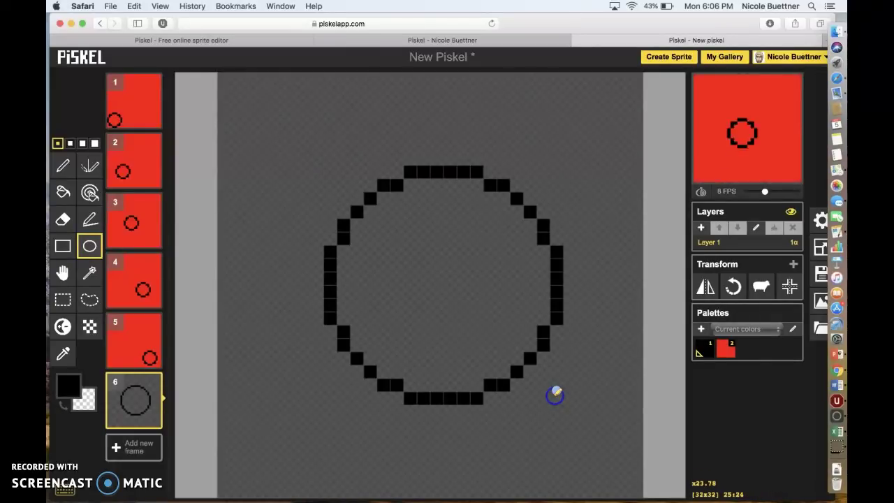
left_click(70, 384)
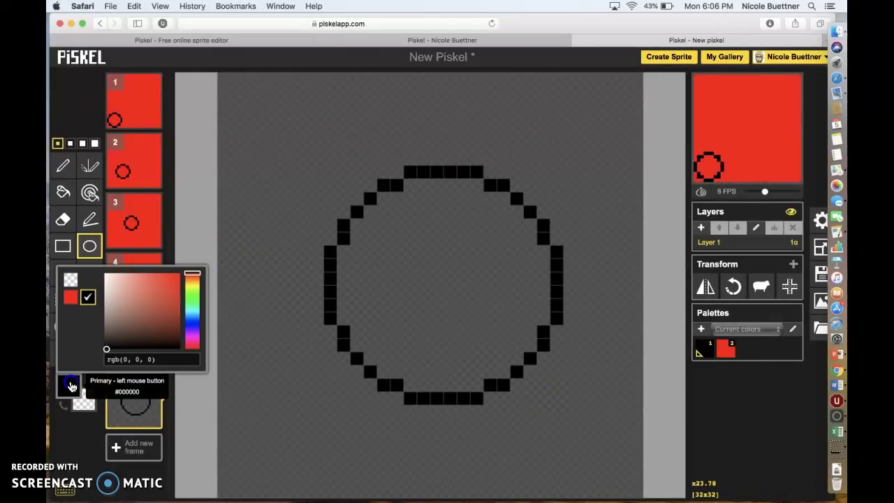
left_click_drag(196, 279, 196, 287)
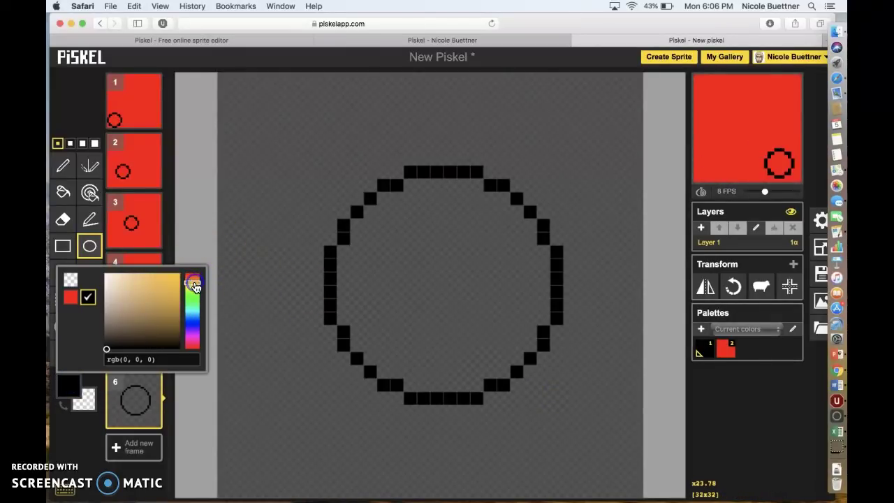
left_click(167, 285)
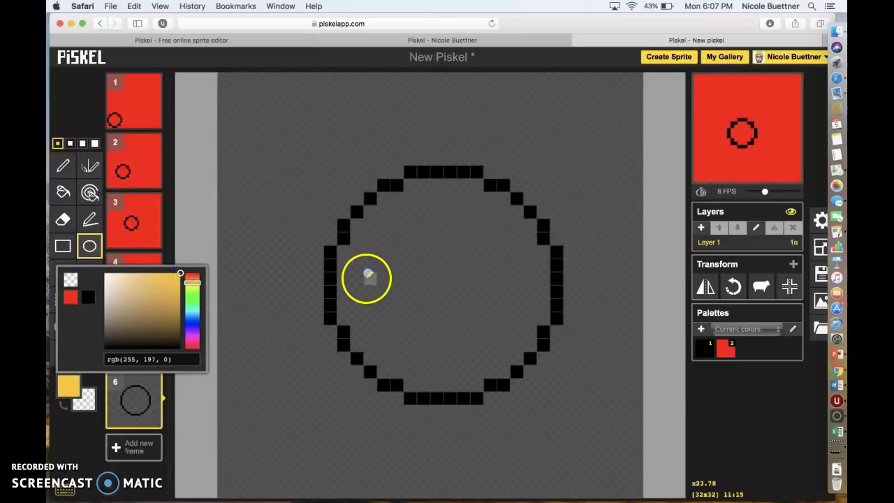
left_click(81, 458)
left_click(63, 192)
left_click(386, 313)
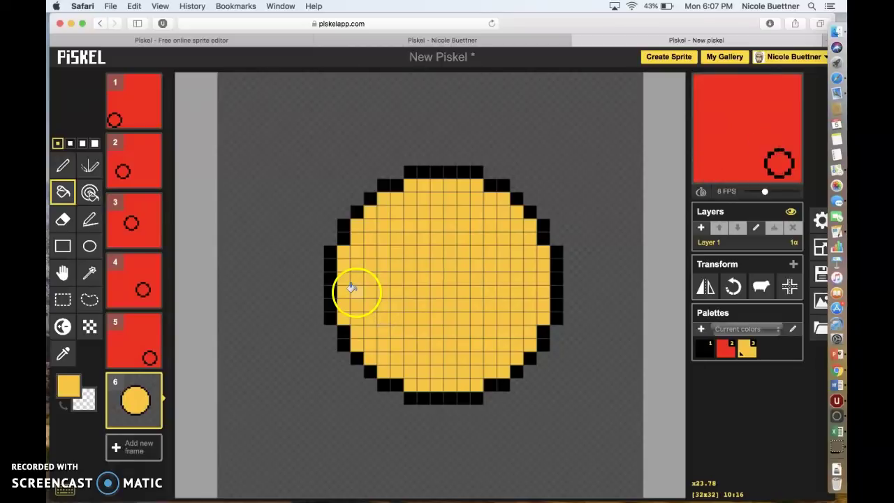
Step: Return to the Circle tool with black as the drawing colour
left_click(87, 249)
left_click(67, 384)
left_click_drag(163, 312, 106, 353)
Step: Draw two small black eyes on the yellow face
left_click(90, 431)
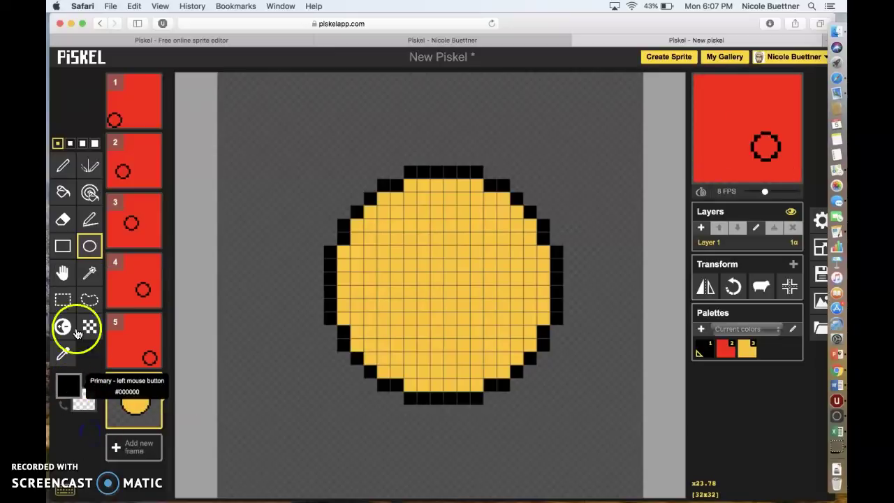
left_click_drag(389, 248, 412, 267)
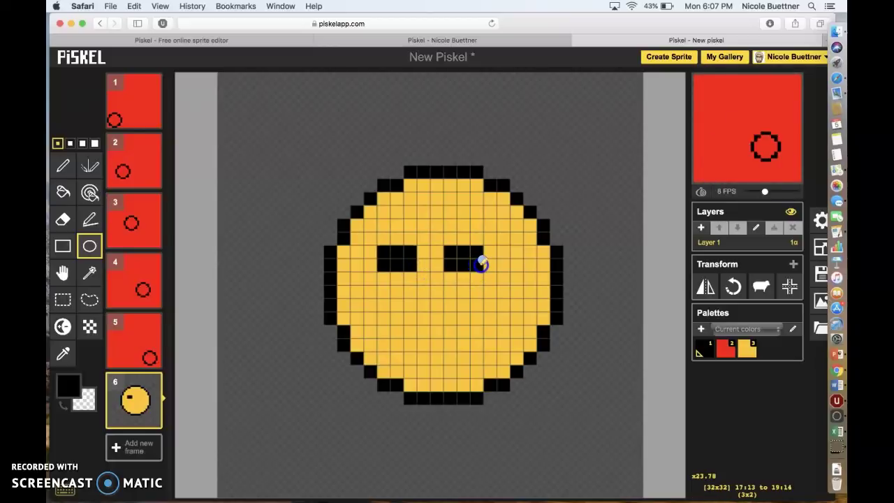
left_click_drag(481, 264, 480, 260)
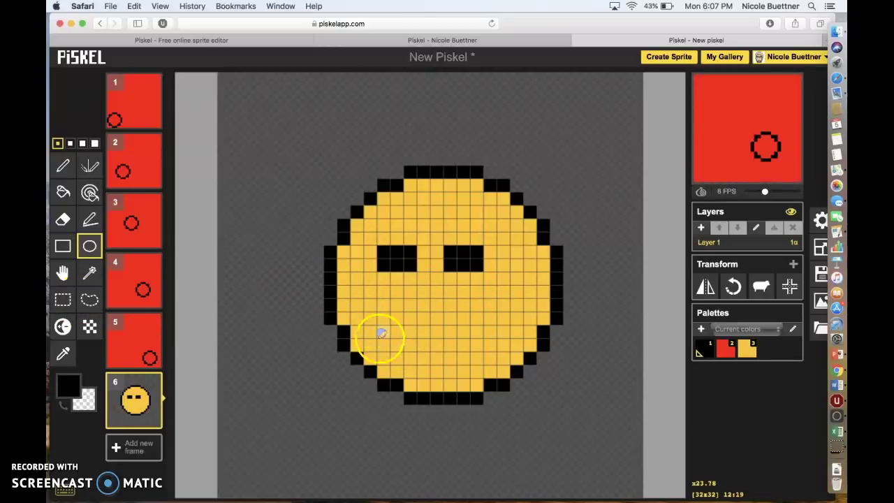
Step: Draw a black smiling mouth below the eyes with the Pen tool
left_click(64, 168)
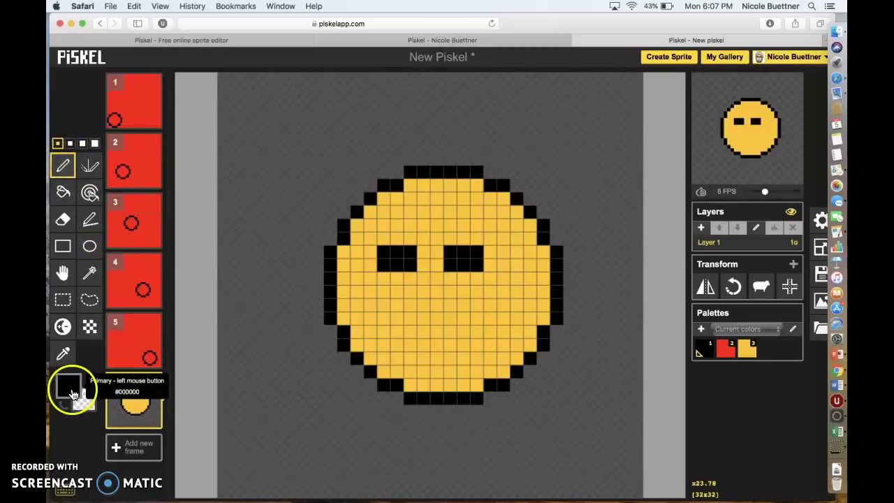
left_click(73, 394)
left_click_drag(381, 310, 384, 345)
left_click_drag(477, 347, 478, 302)
mouse_move(150, 402)
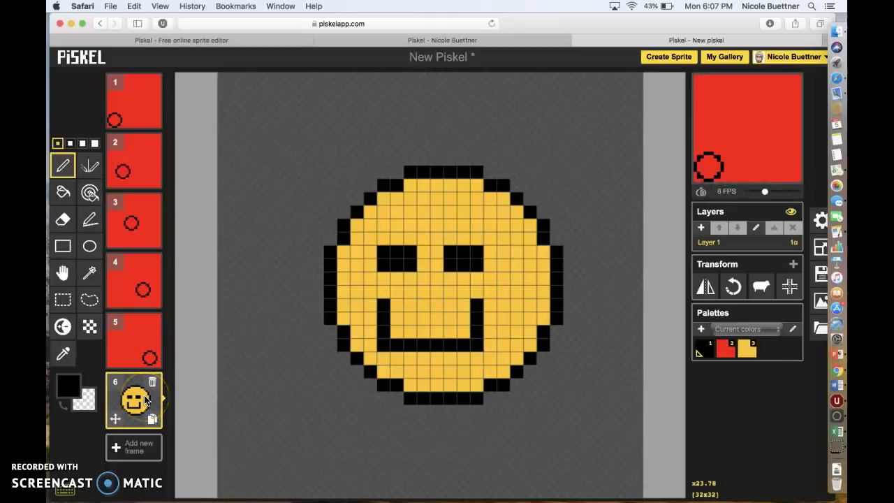
Step: Duplicate frame 6's yellow smiley twice, creating identical frames 7 and 8
left_click(152, 420)
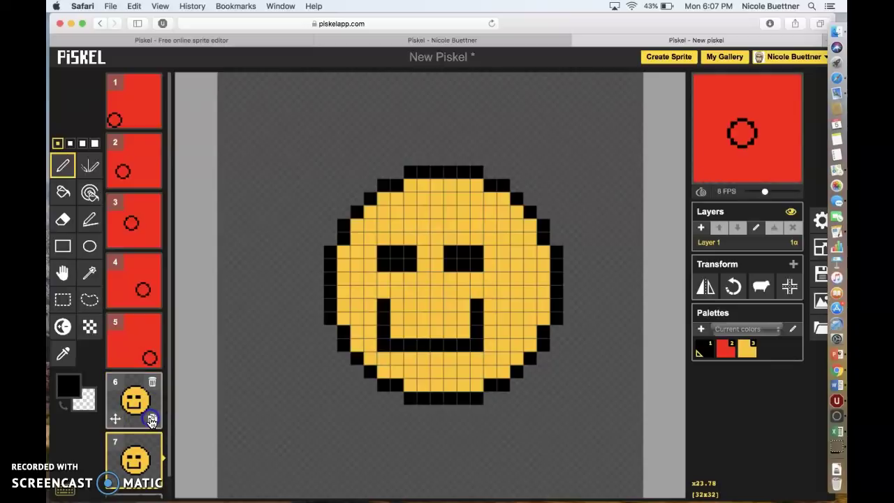
scroll(152, 420, "down", 1)
left_click(151, 398)
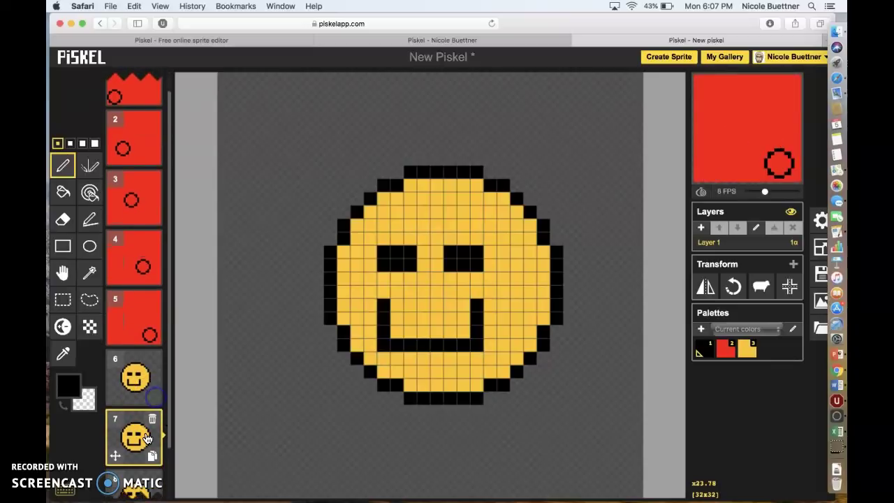
scroll(148, 419, "down", 1)
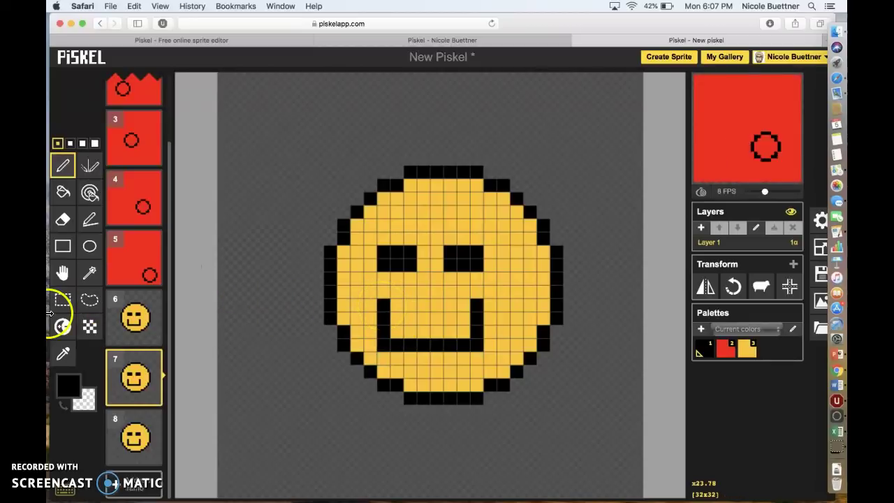
Step: Cover frame 7's smile with yellow and switch the drawing colour back to black
left_click(70, 386)
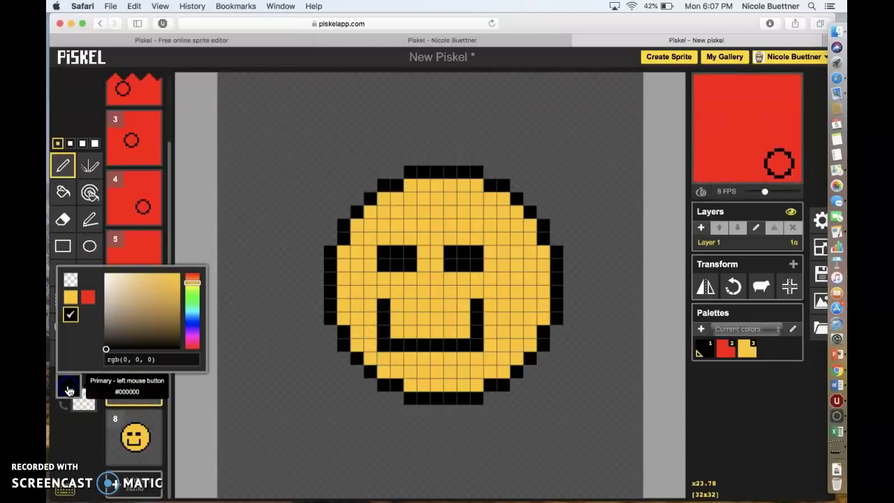
left_click(72, 299)
left_click(376, 278)
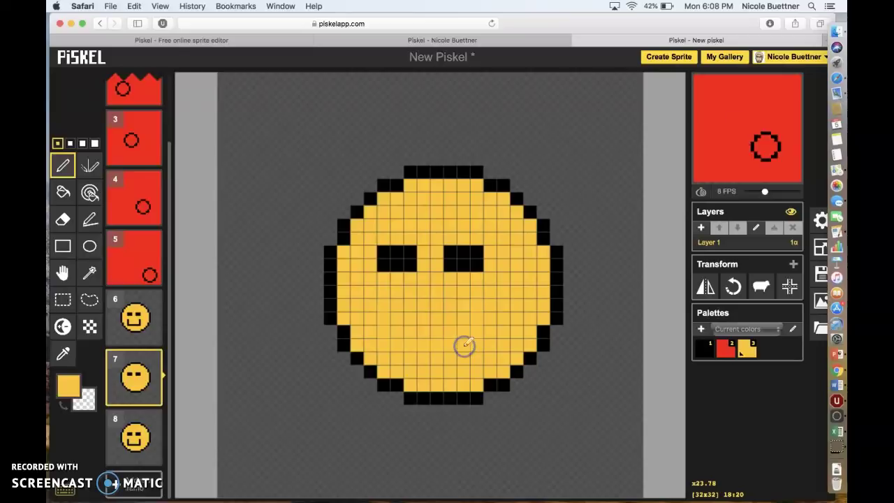
left_click(69, 384)
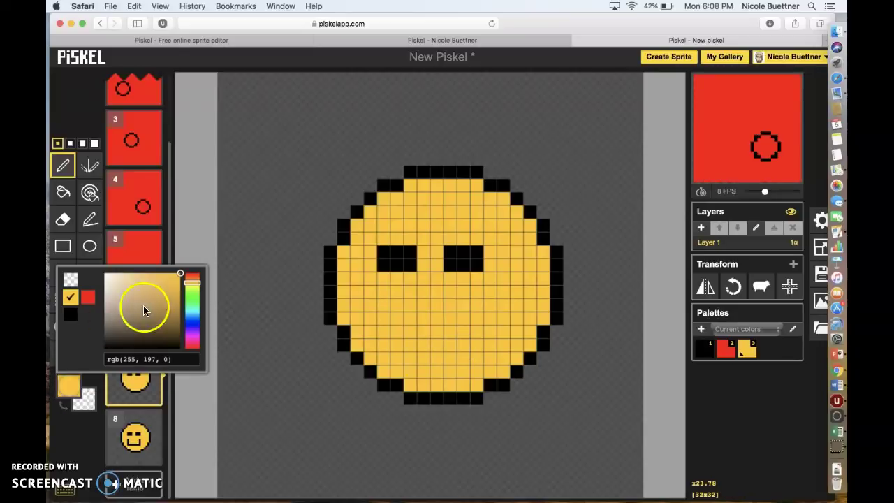
left_click(63, 165)
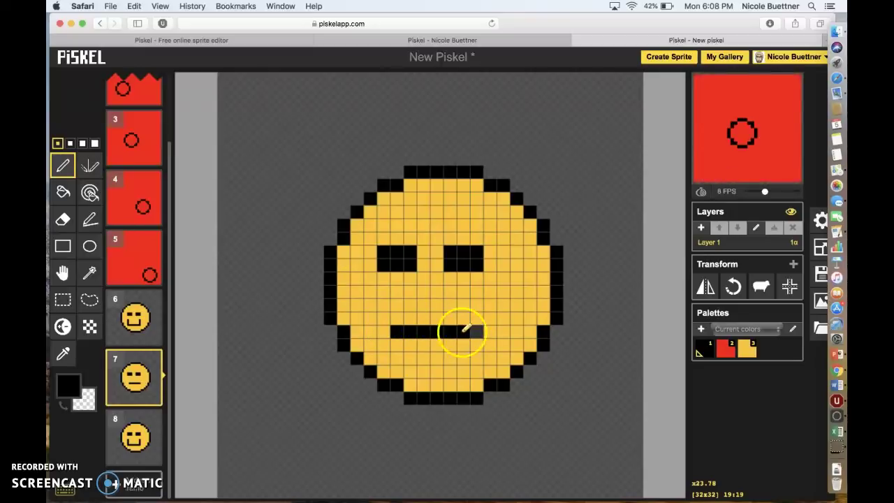
Step: On frame 8, paint over the smile in yellow and draw a black frowning mouth
left_click(139, 438)
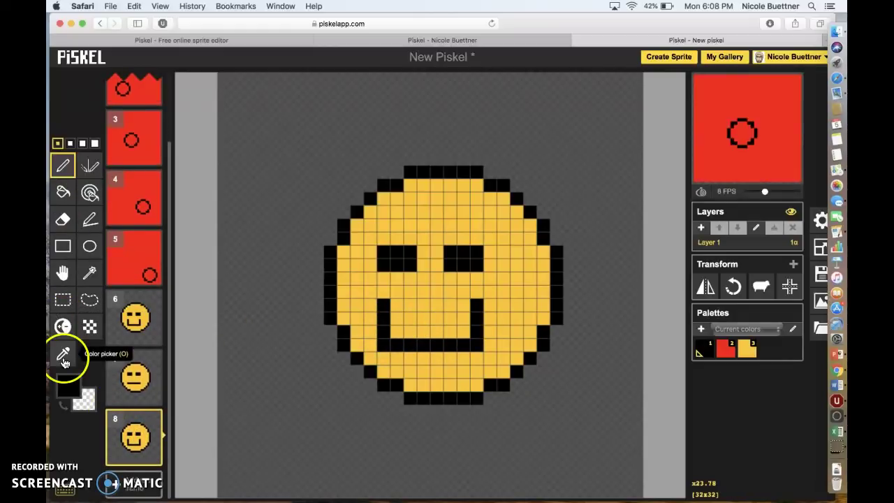
left_click(67, 383)
left_click(69, 295)
mouse_move(407, 301)
left_mouse_down()
mouse_move(393, 303)
mouse_move(393, 343)
mouse_move(479, 329)
mouse_move(477, 302)
left_mouse_up()
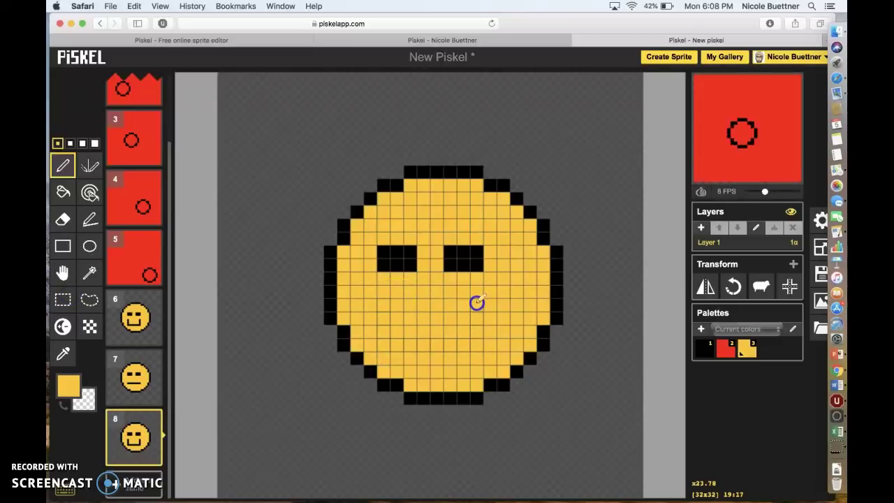
left_click(68, 383)
left_click(104, 349)
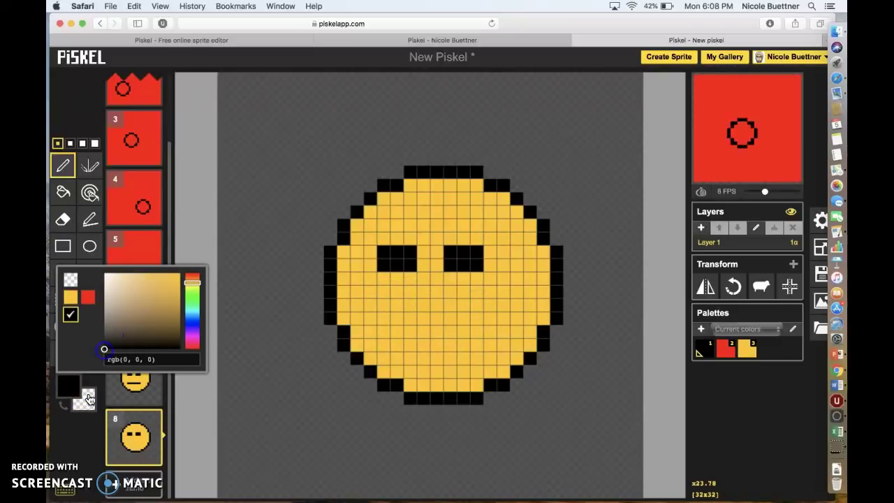
mouse_move(396, 363)
left_mouse_down()
mouse_move(397, 324)
mouse_move(476, 317)
mouse_move(479, 355)
left_mouse_up()
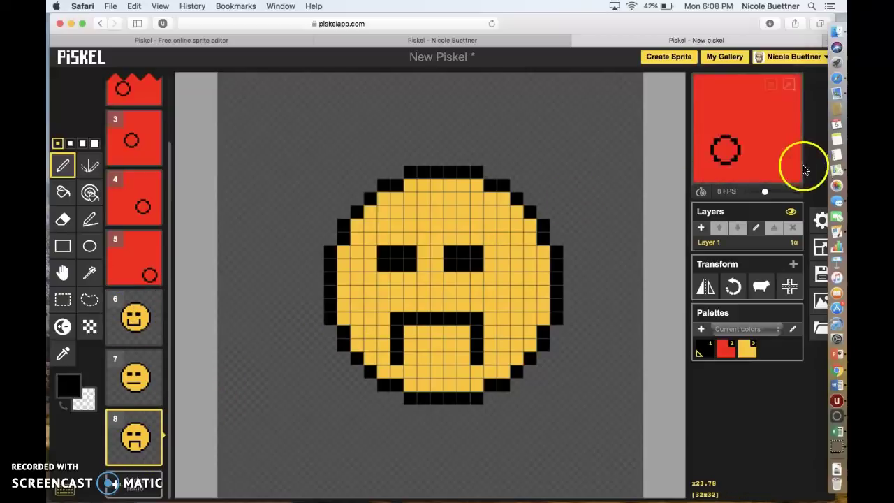
Step: Lower the preview's animation speed to 5 FPS
left_click(765, 193)
left_click_drag(762, 193, 759, 194)
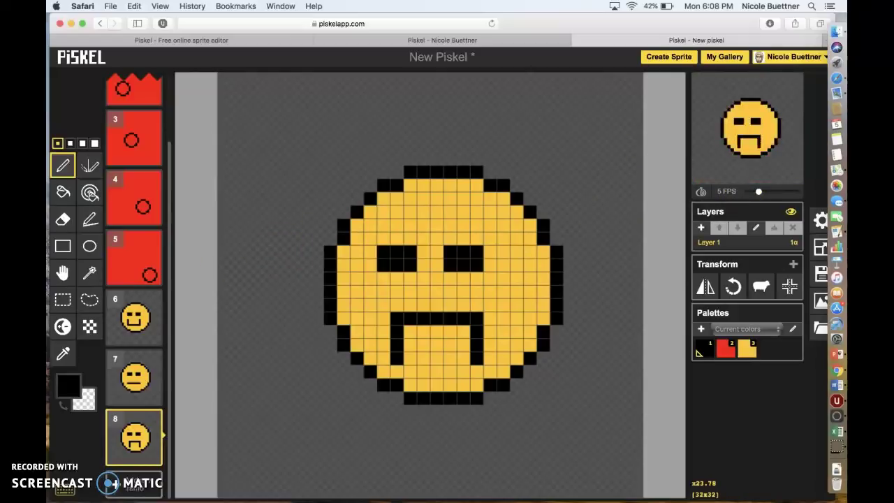
left_click(140, 485)
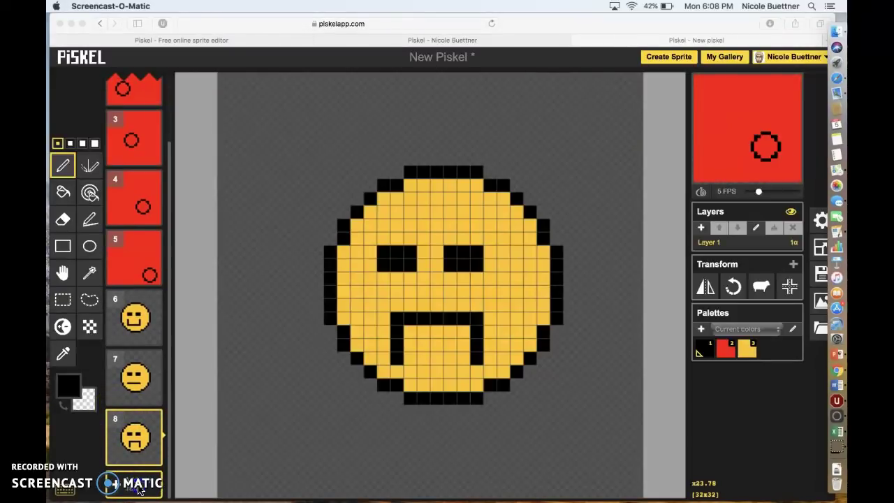
Step: Add five empty frames, numbered 9 through 13, and select frame 9
left_click(235, 132)
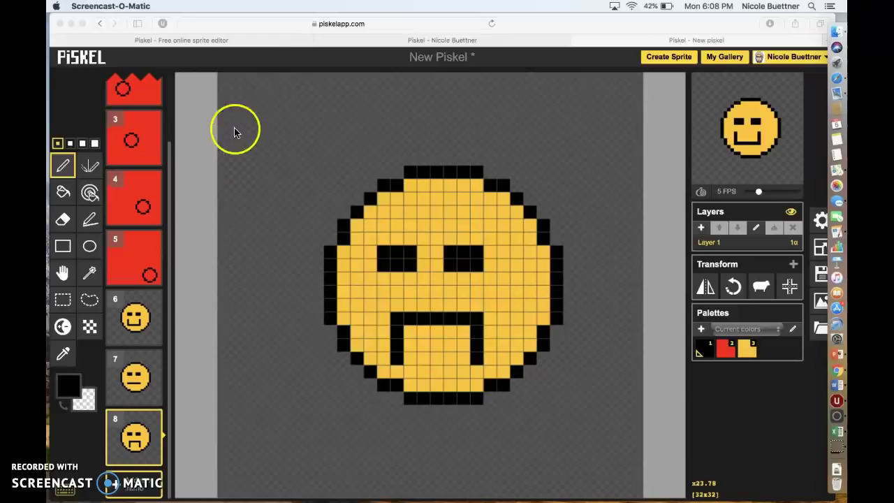
left_click_drag(516, 21, 528, 21)
left_click(146, 485)
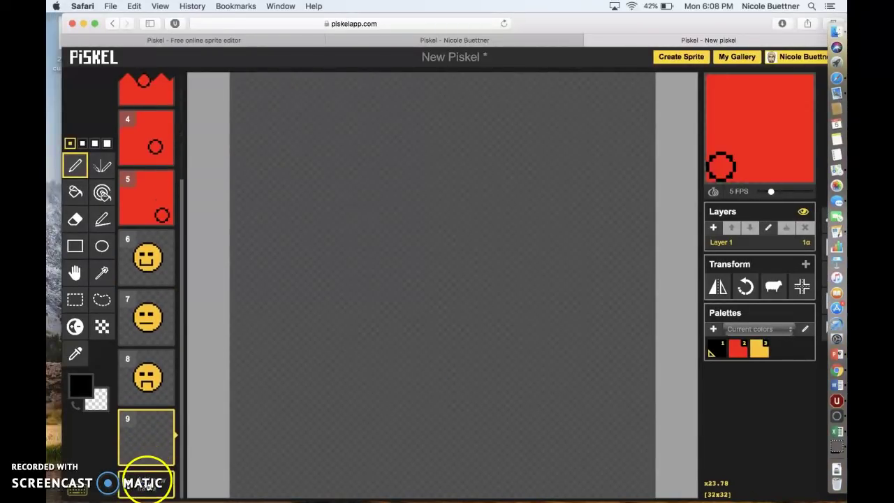
left_click(144, 484)
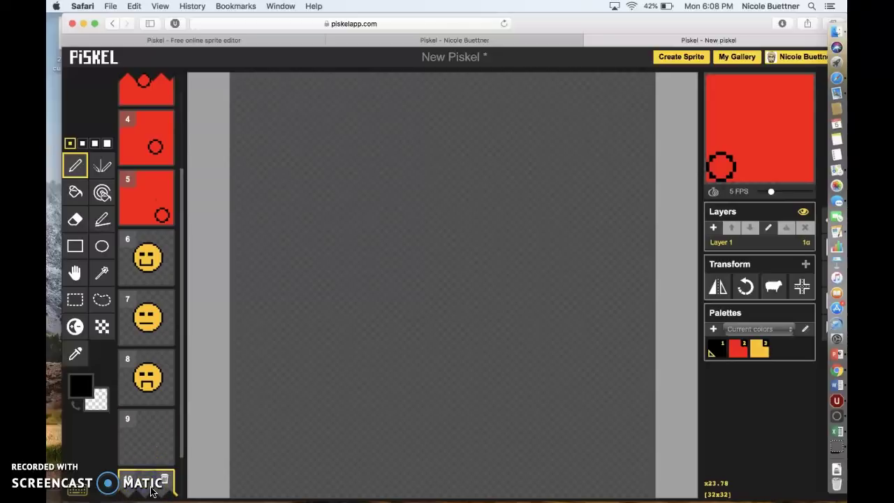
left_click(143, 484)
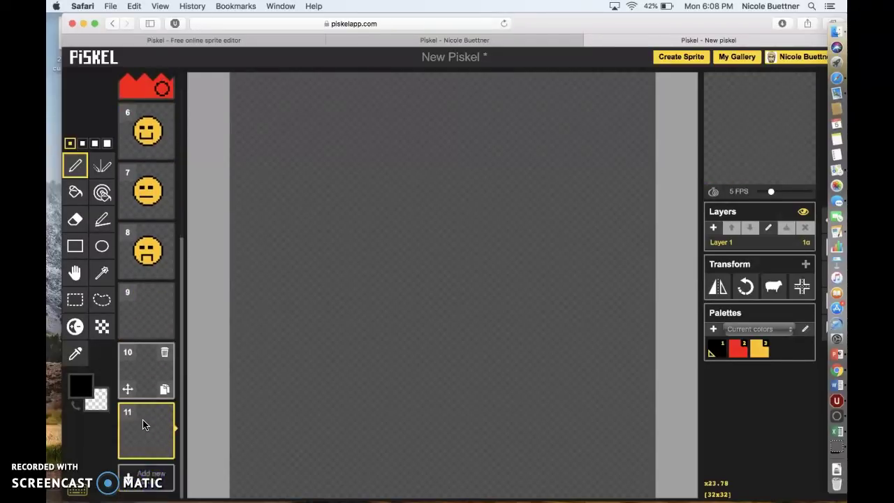
left_click(143, 484)
left_click(143, 484)
scroll(143, 380, "down", 2)
scroll(140, 375, "up", 10)
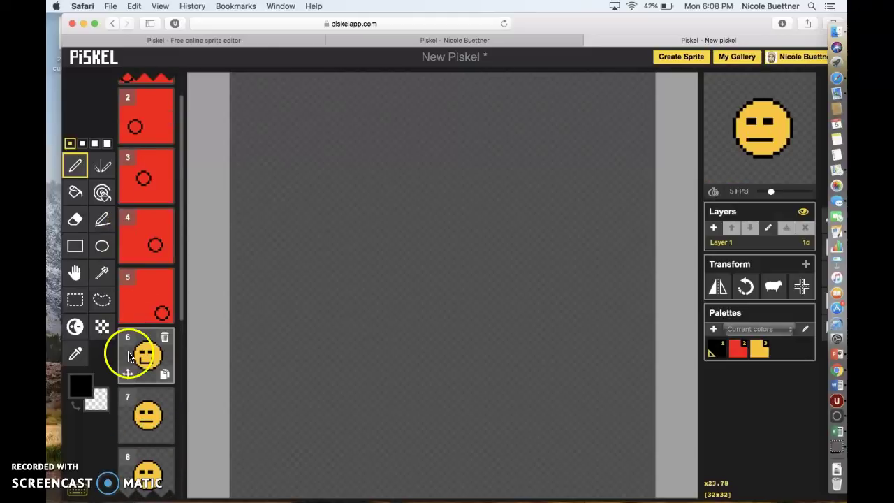
scroll(130, 355, "down", 10)
scroll(130, 280, "up", 1)
left_click(142, 201)
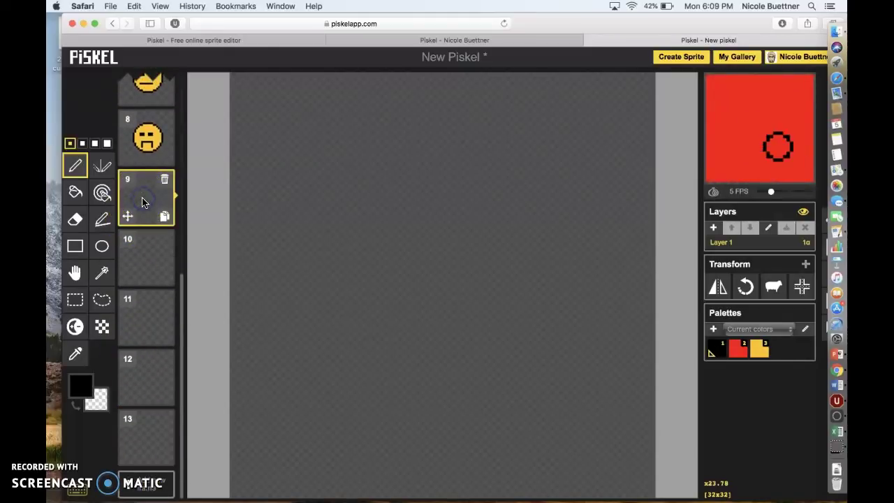
Step: Set the drawing colour to blue
left_click(80, 386)
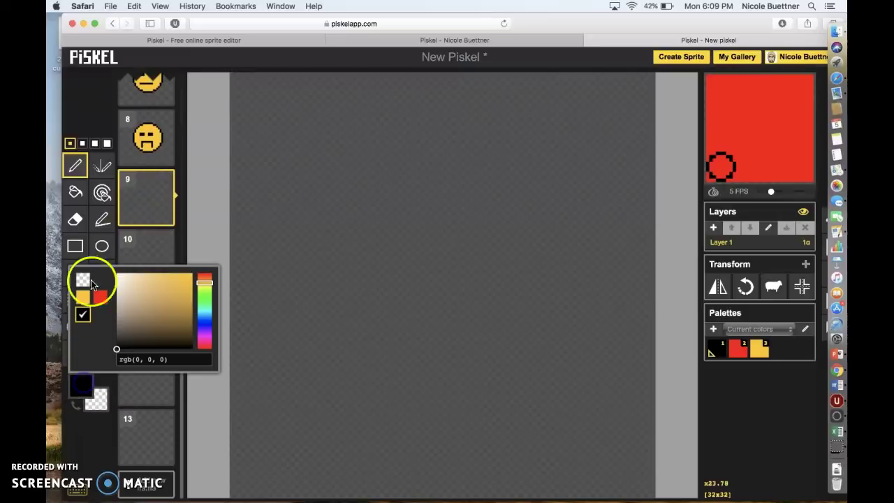
left_click_drag(210, 311, 205, 319)
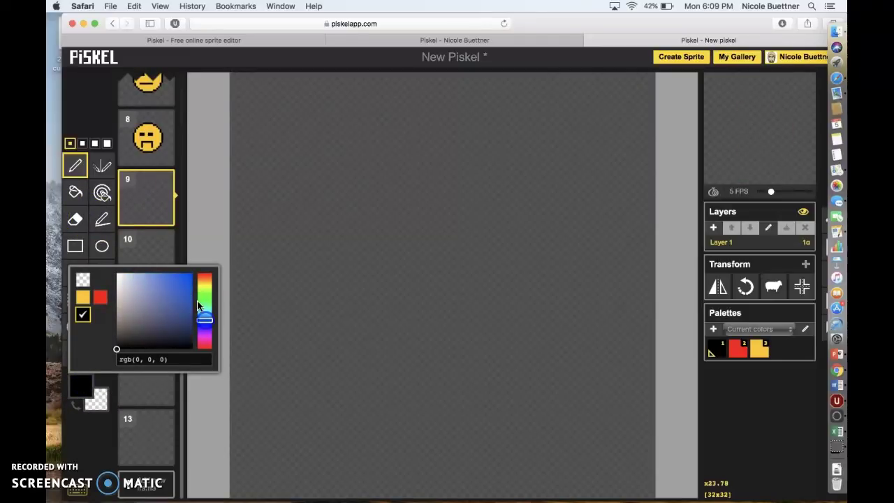
left_click(188, 280)
Step: Bucket-fill frames 9, 10, 11, 12 and 13 solid blue, then return to frame 9
left_click(75, 192)
left_click(297, 257)
left_click(156, 254)
left_click(290, 260)
left_click(139, 318)
left_click(327, 292)
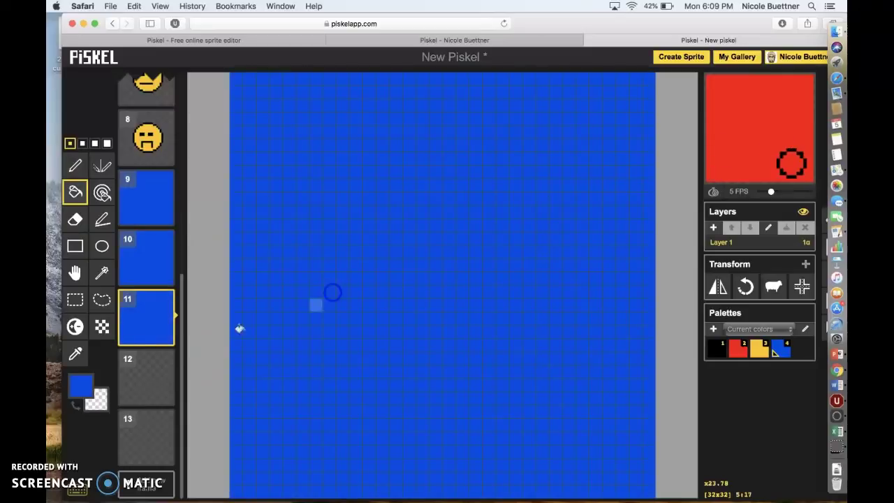
left_click(140, 385)
left_click(294, 320)
left_click(144, 435)
left_click(365, 300)
left_click(161, 202)
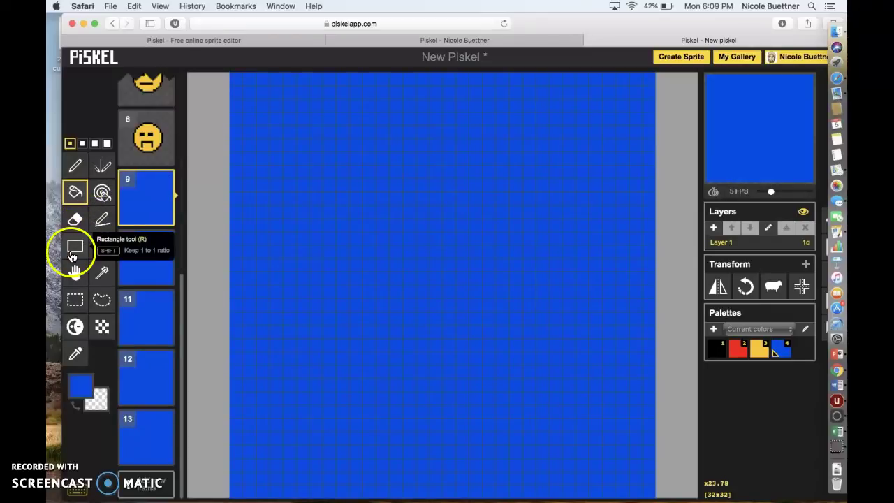
Step: With the Rectangle tool, set the drawing colour to an orange shade
left_click(75, 244)
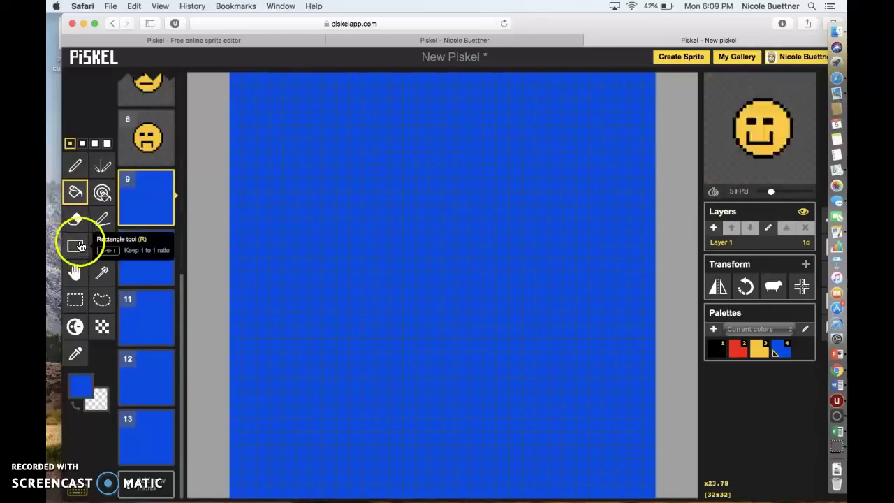
left_click(83, 388)
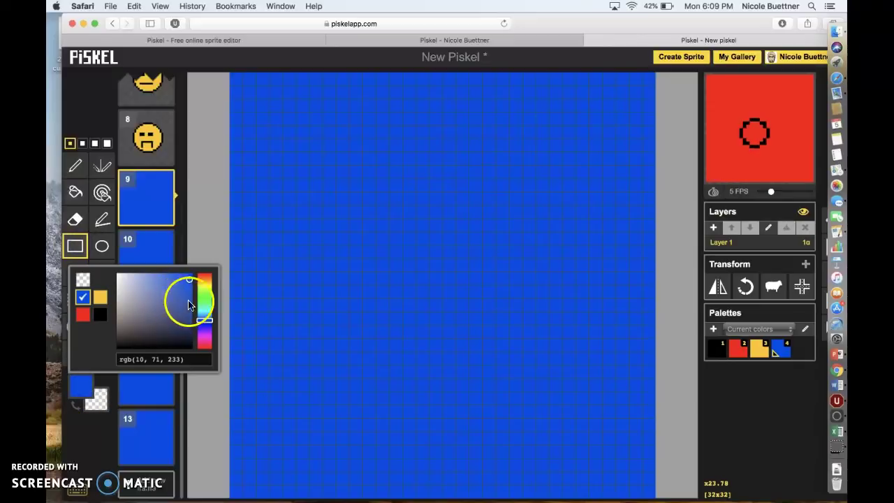
left_click(210, 301)
left_click_drag(211, 302, 206, 280)
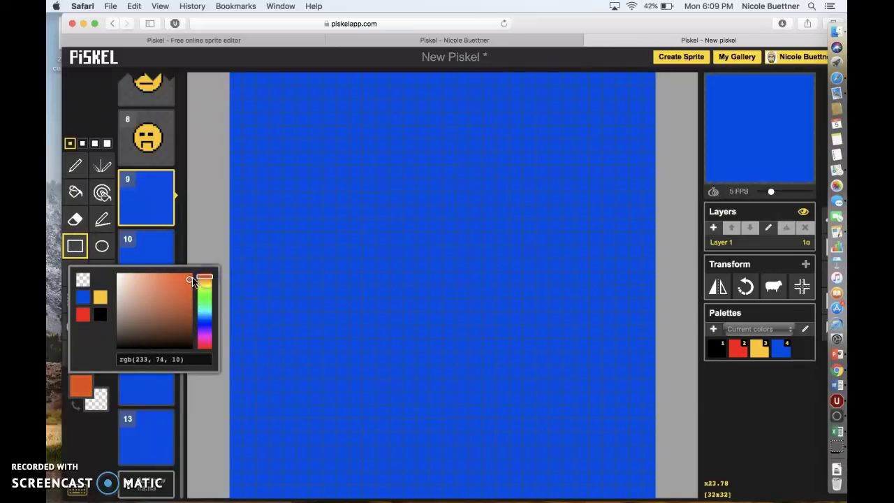
left_click(193, 280)
left_click(95, 439)
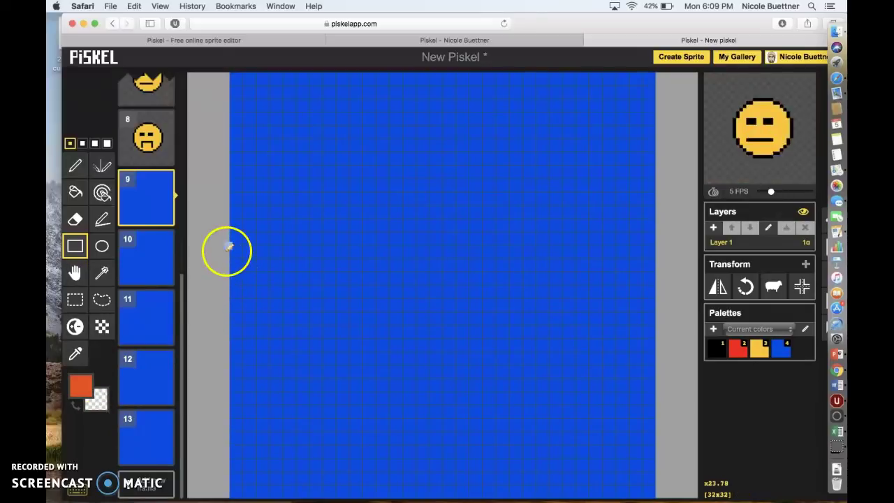
Step: Draw an orange rectangle outline from the left canvas edge on frame 9
left_click_drag(212, 245, 298, 305)
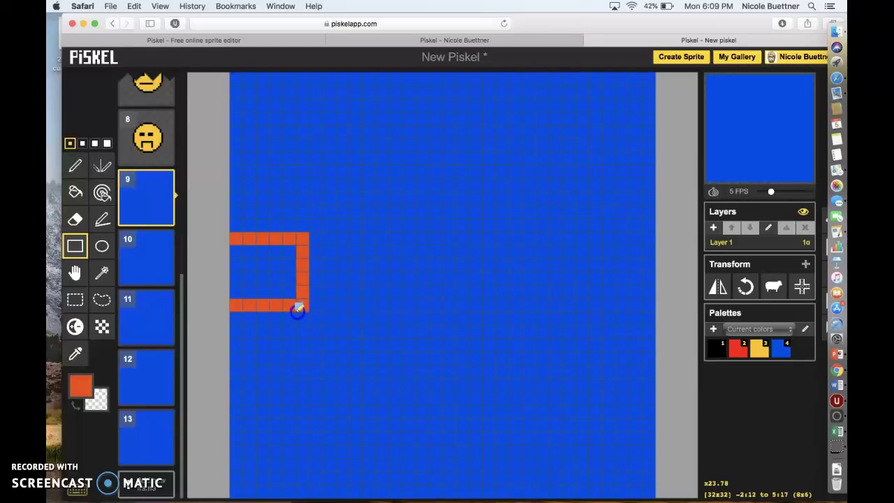
left_click_drag(298, 310, 297, 309)
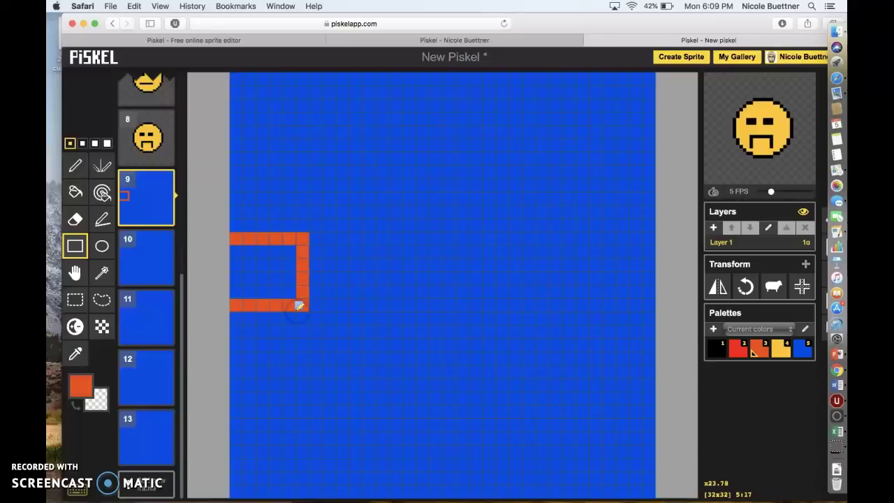
mouse_move(154, 242)
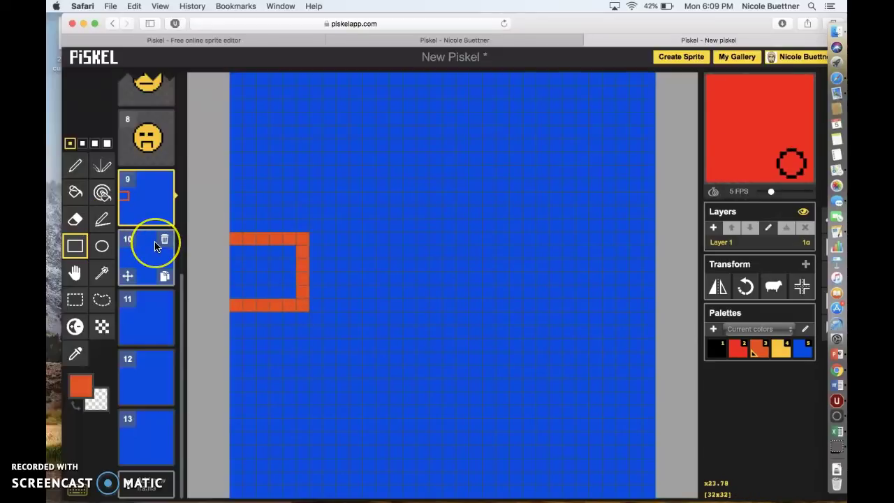
Step: Select the area around the orange rectangle and paste a copy on frame 9
left_click(150, 204)
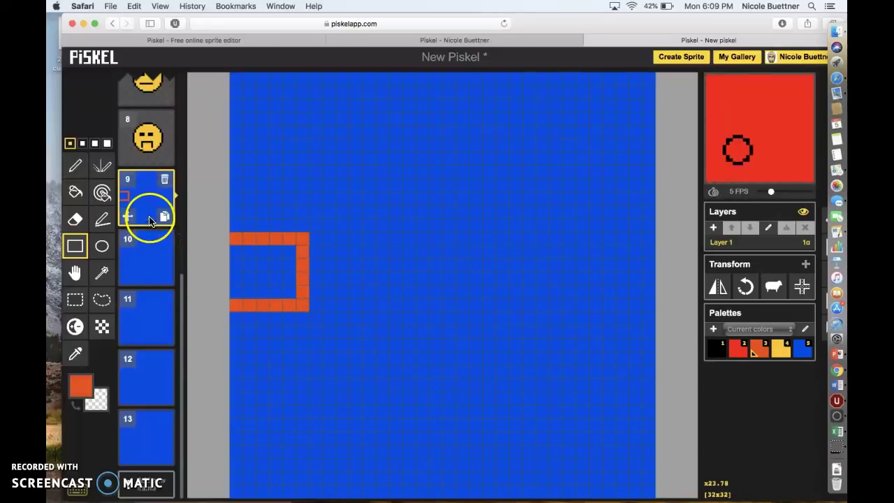
left_click(77, 302)
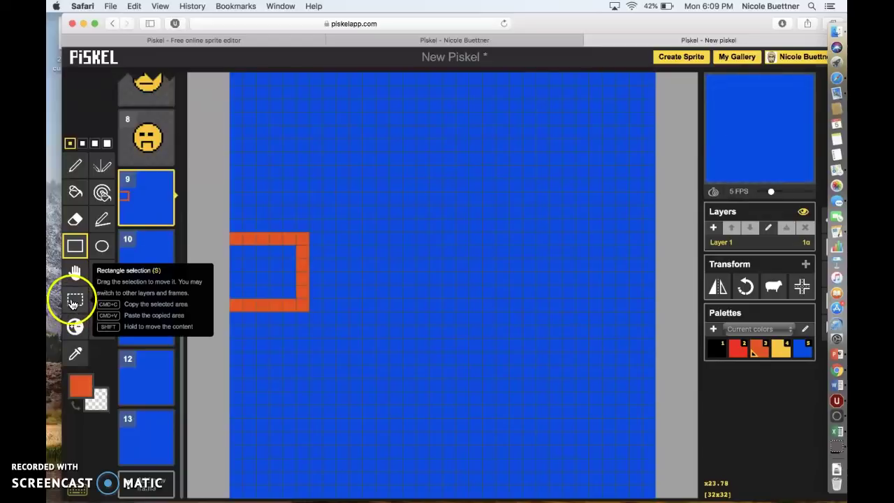
left_click_drag(325, 222, 218, 320)
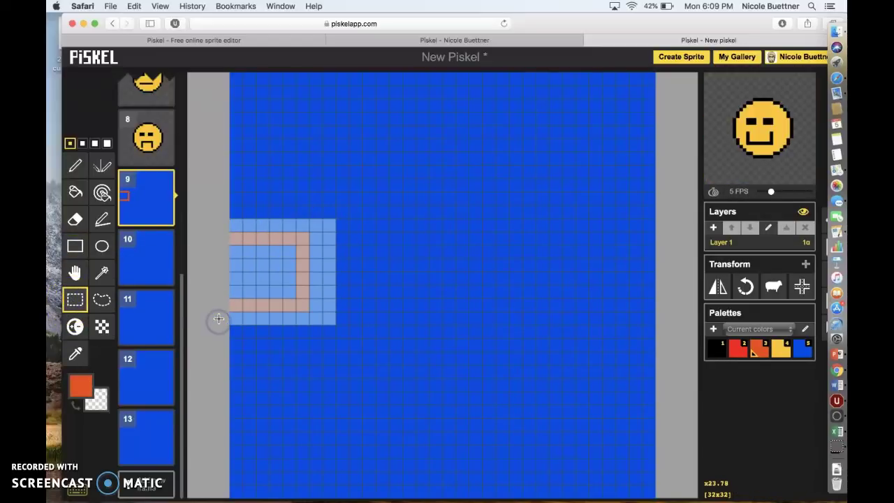
scroll(187, 281, "up", 1)
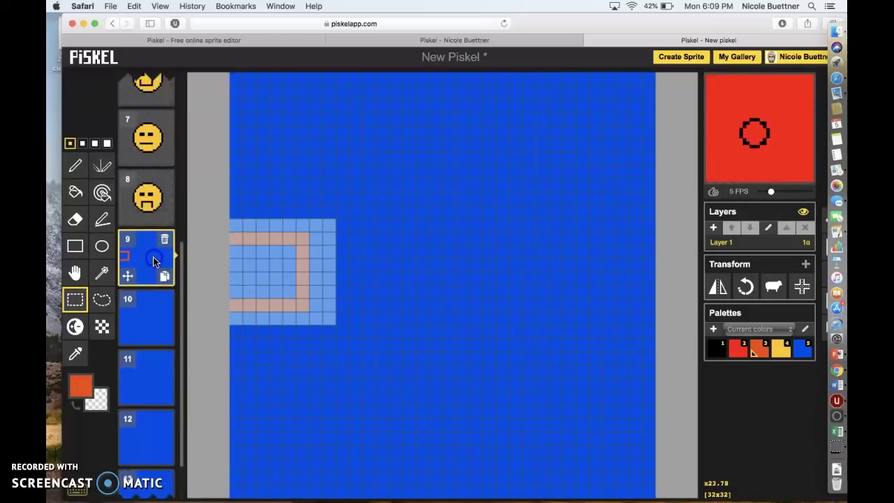
left_click_drag(291, 265, 350, 270)
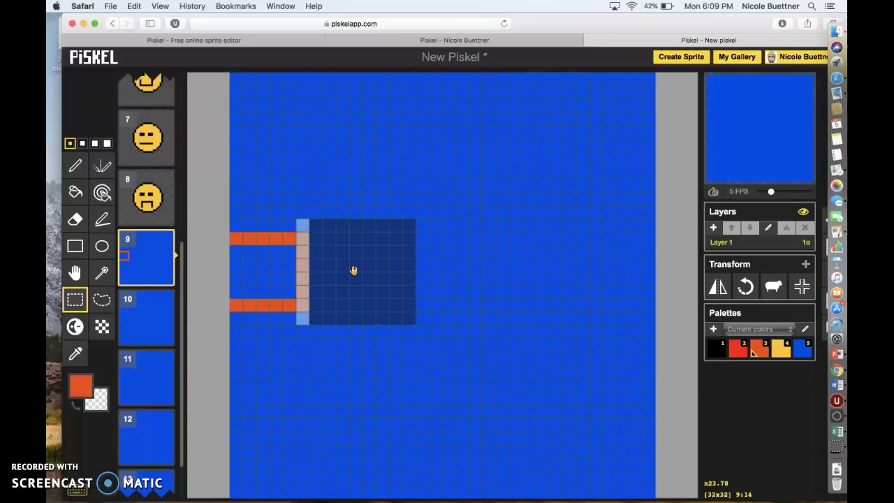
key("super+v")
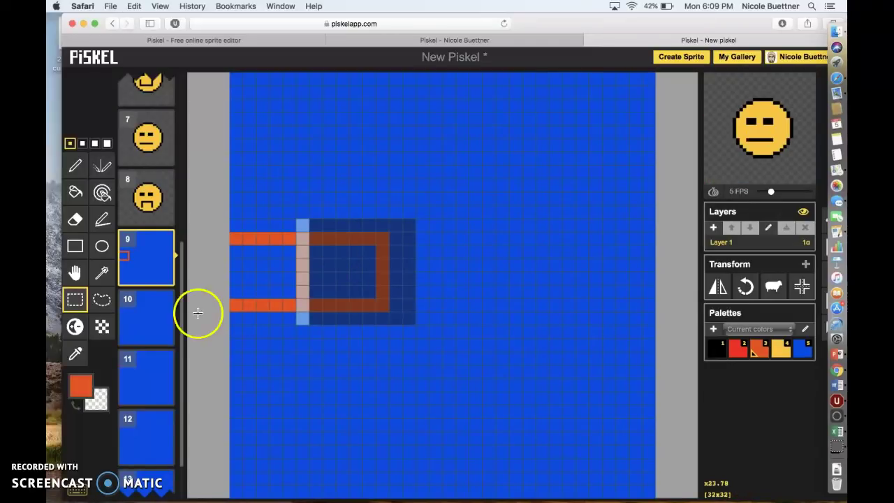
Step: Fix the pasted rectangle beside the first one, checking frame 10 along the way
left_click(146, 318)
left_click(146, 266)
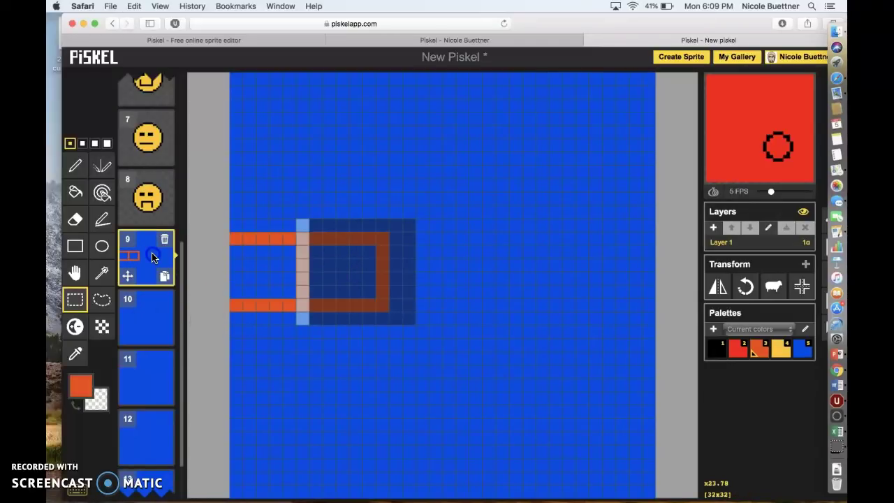
left_click(290, 265)
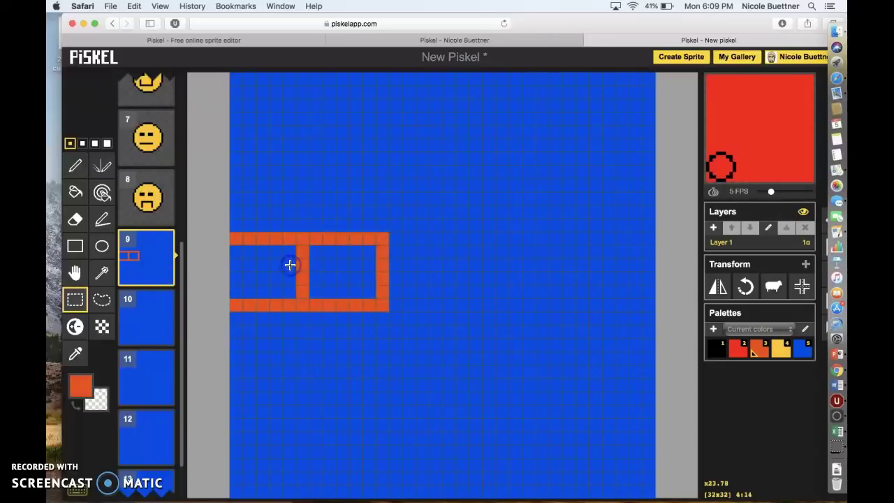
mouse_move(156, 260)
left_click(309, 253)
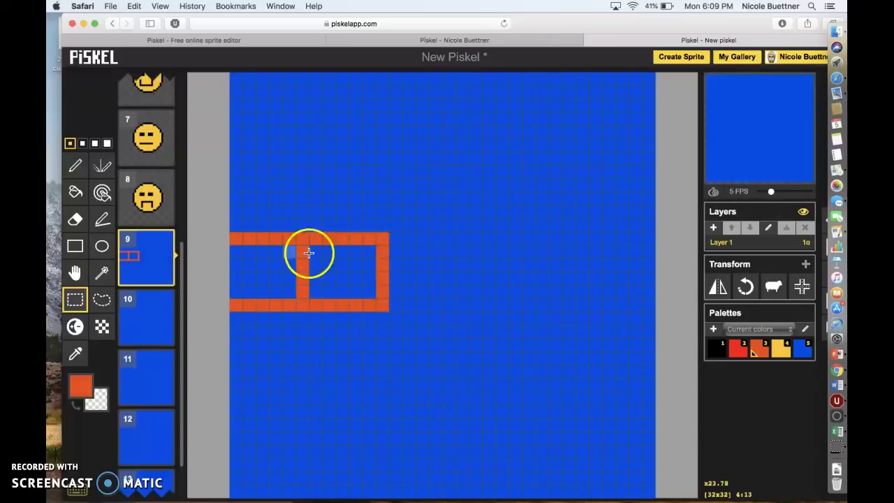
left_click(160, 301)
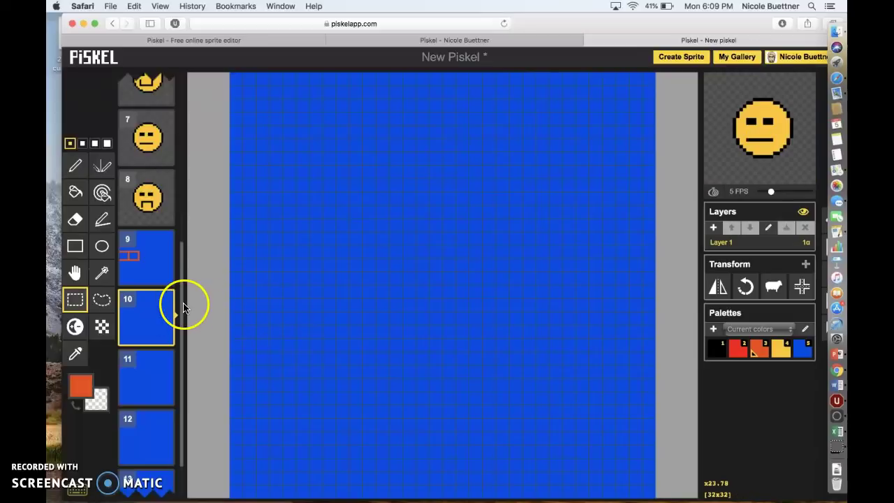
left_click(153, 268)
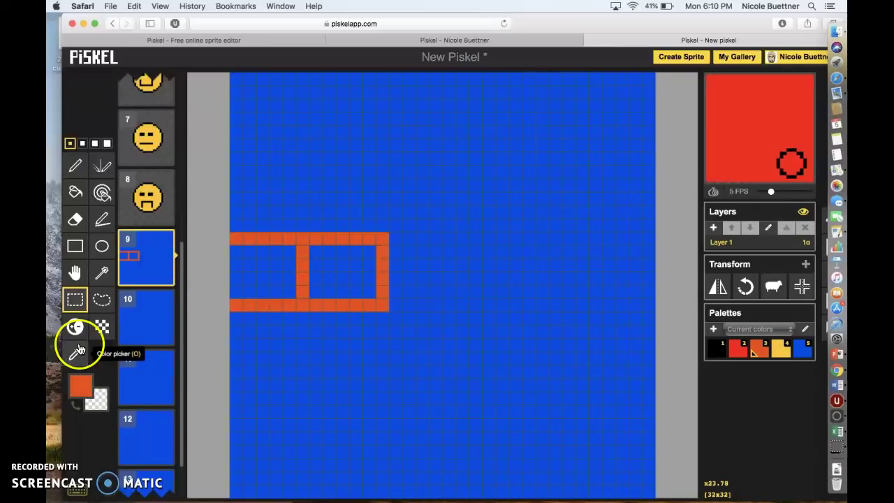
Step: Bucket-fill frame 9's orange outlines with blue to erase them
left_click(75, 192)
left_click(81, 384)
left_click(99, 295)
left_click(303, 239)
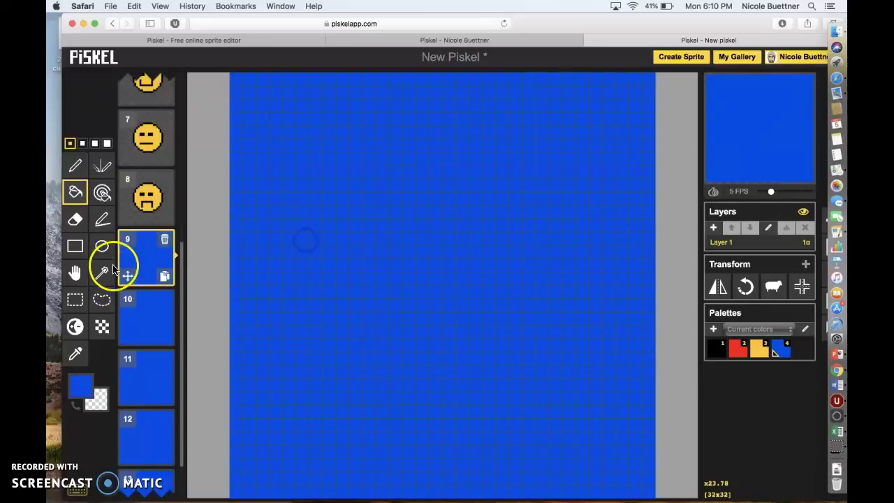
left_click(76, 246)
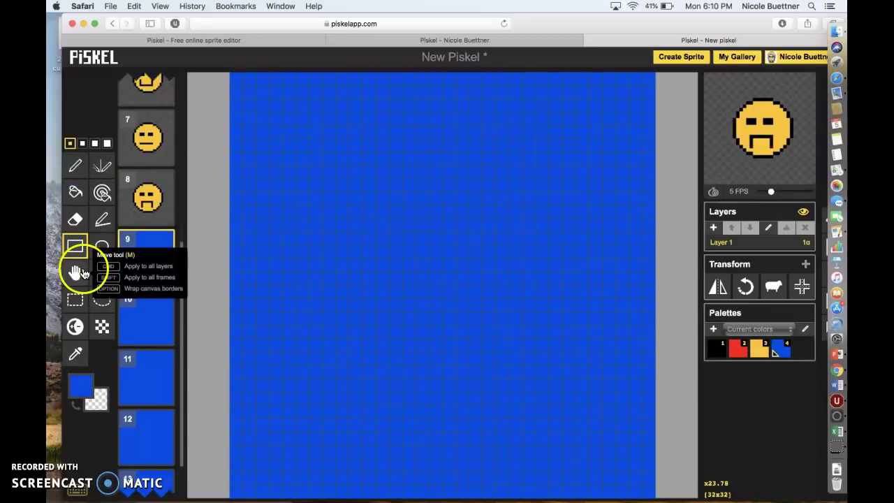
Step: Draw a red rectangle outline against frame 9's left edge
left_click(80, 384)
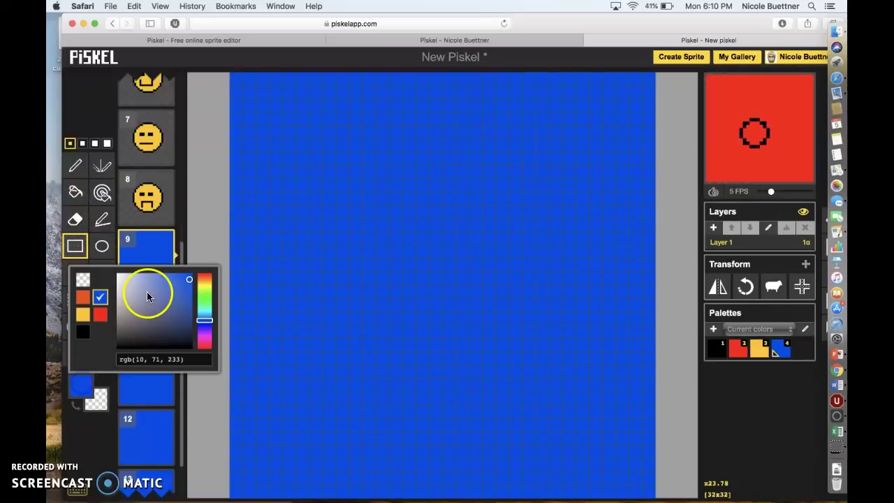
left_click(102, 318)
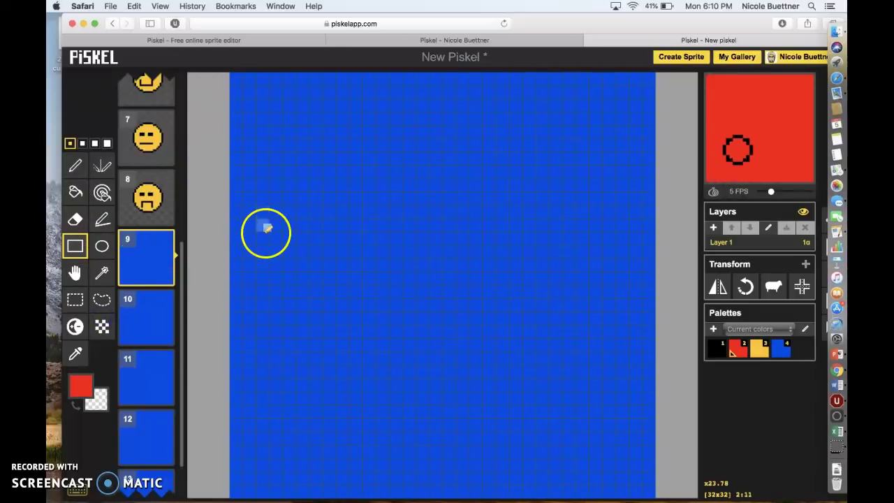
left_click_drag(222, 257, 304, 326)
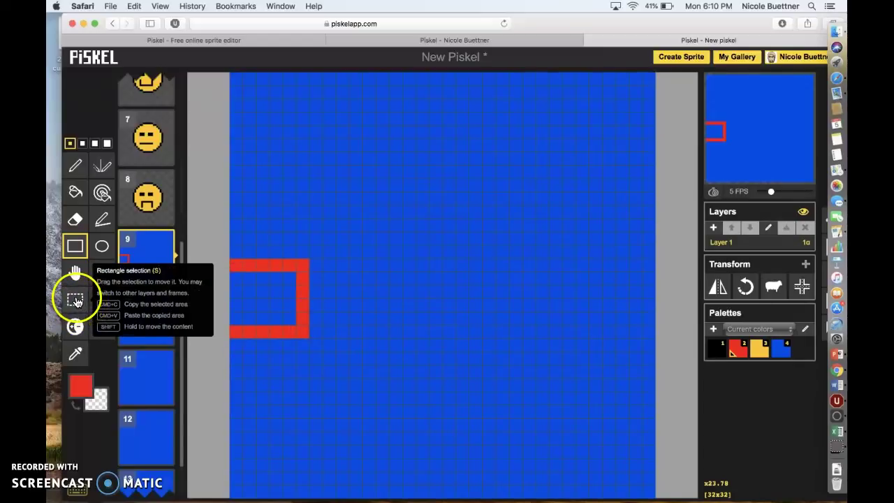
Step: Select frame 9's red outline and paste it into frame 10, shifted a few cells right
left_click(75, 299)
left_click_drag(334, 237, 227, 356)
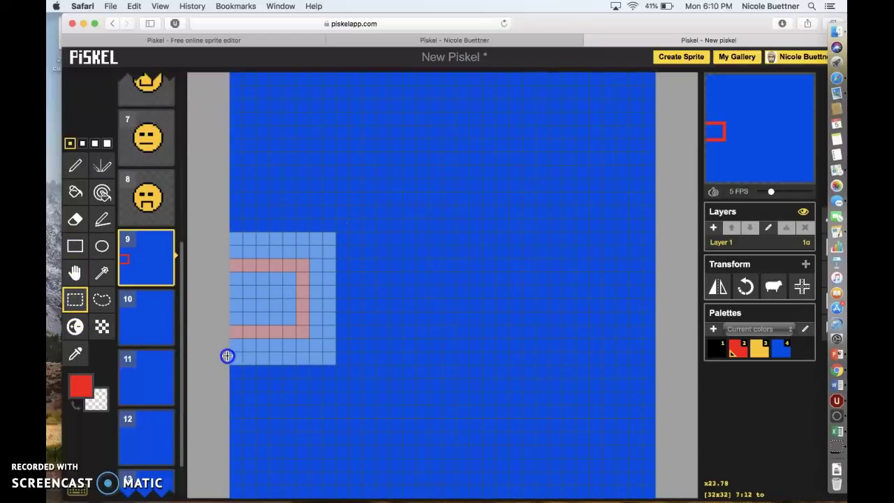
left_click(143, 318)
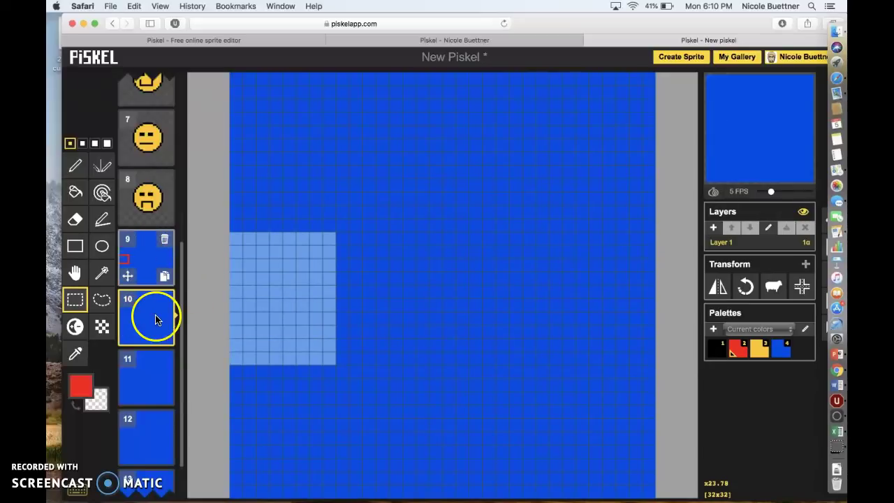
left_click_drag(250, 303, 310, 301)
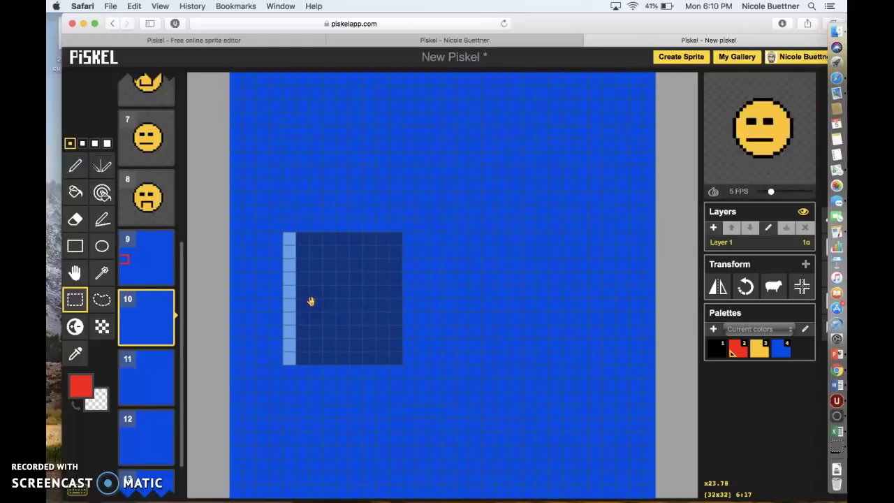
key("ctrl+v")
left_click(243, 305)
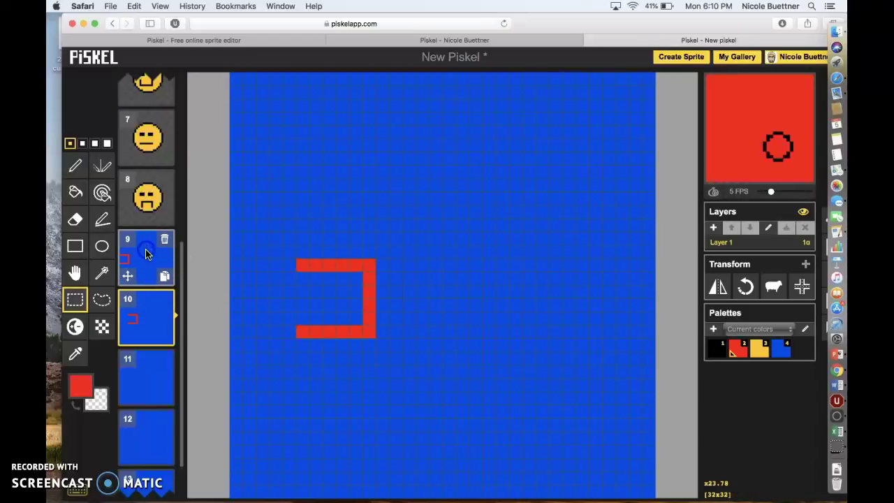
left_click(150, 314)
left_click(614, 175)
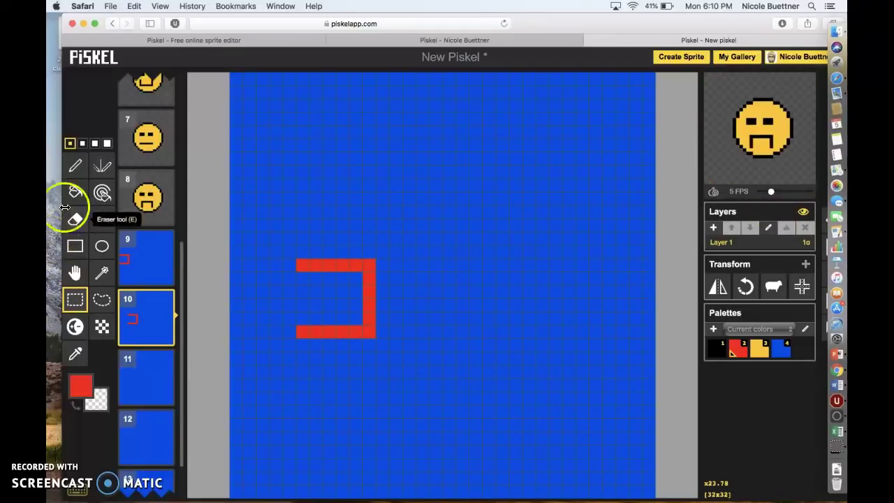
Step: Pen in frame 10's missing top and left sides, then select the finished rectangle
left_click(76, 165)
mouse_move(269, 265)
left_mouse_down()
mouse_move(252, 262)
mouse_move(255, 311)
mouse_move(283, 327)
left_mouse_up()
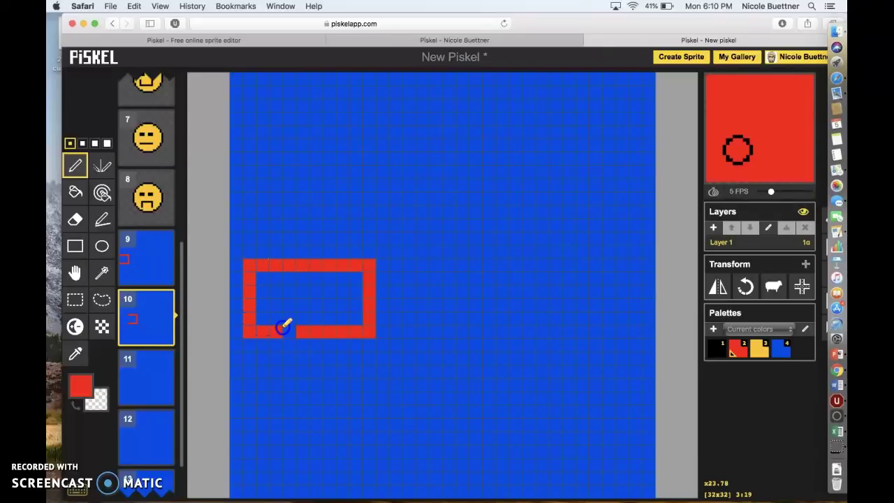
left_click(75, 299)
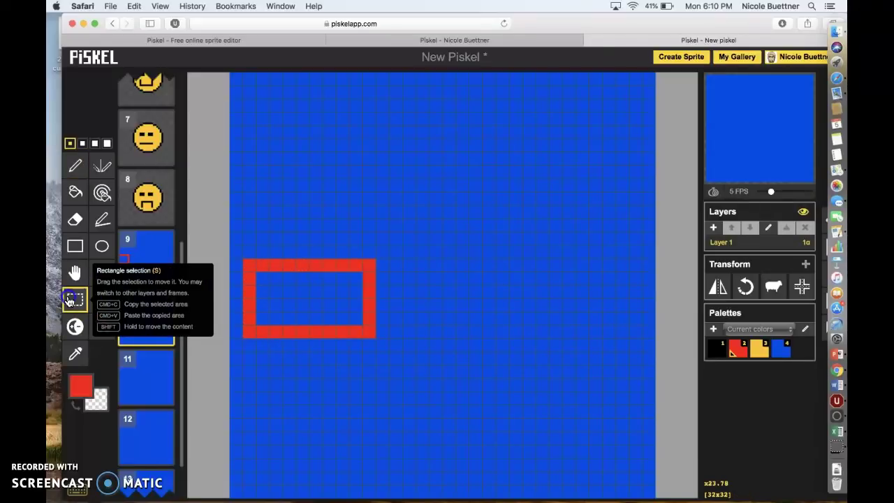
left_click_drag(234, 248, 389, 343)
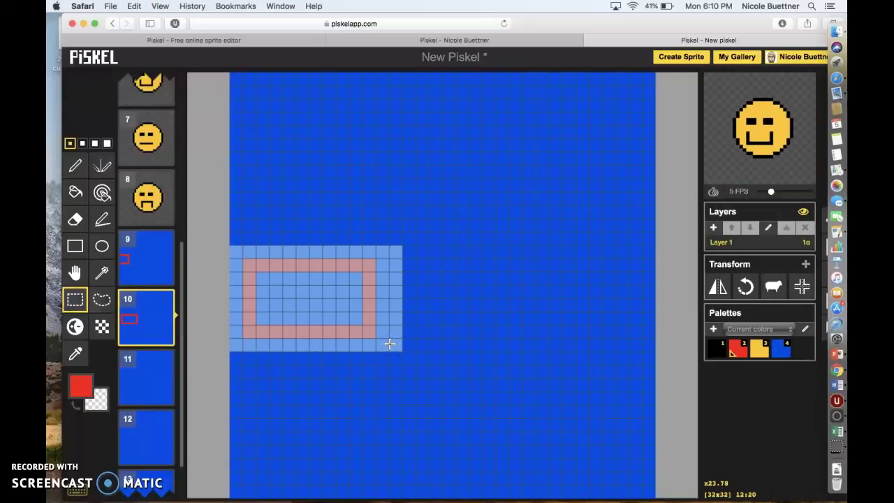
Step: Paste the red rectangle into frame 11, shifted about 4 cells right
left_click(157, 367)
left_click_drag(313, 301, 388, 302)
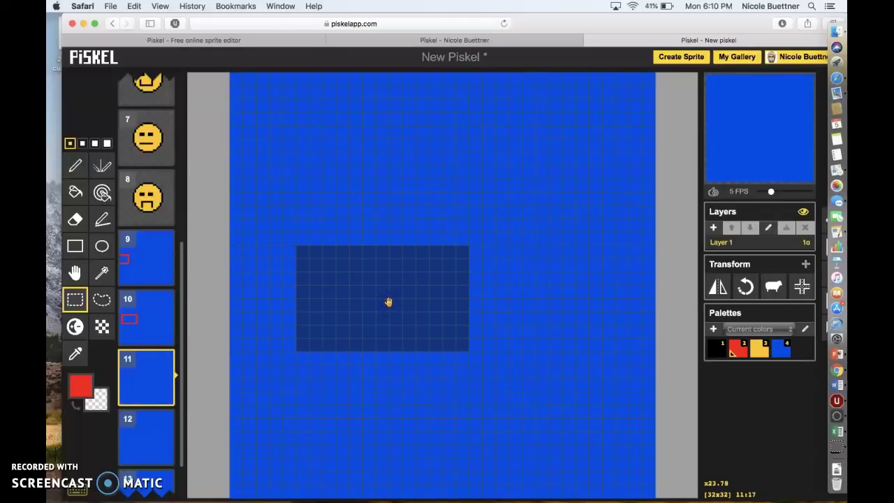
key("super+v")
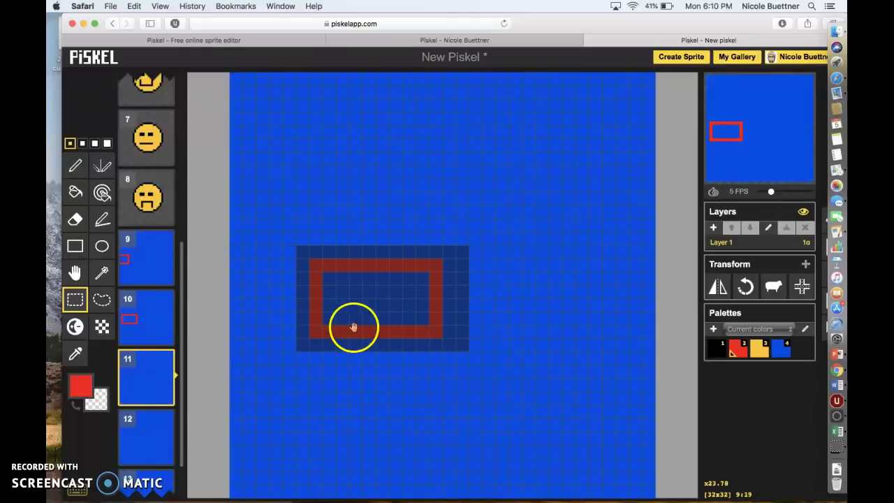
left_click(154, 429)
mouse_move(152, 357)
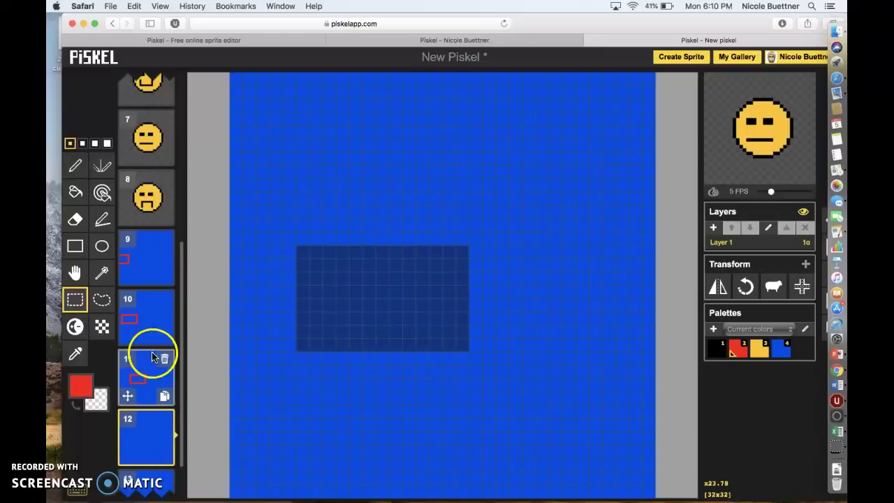
mouse_move(739, 143)
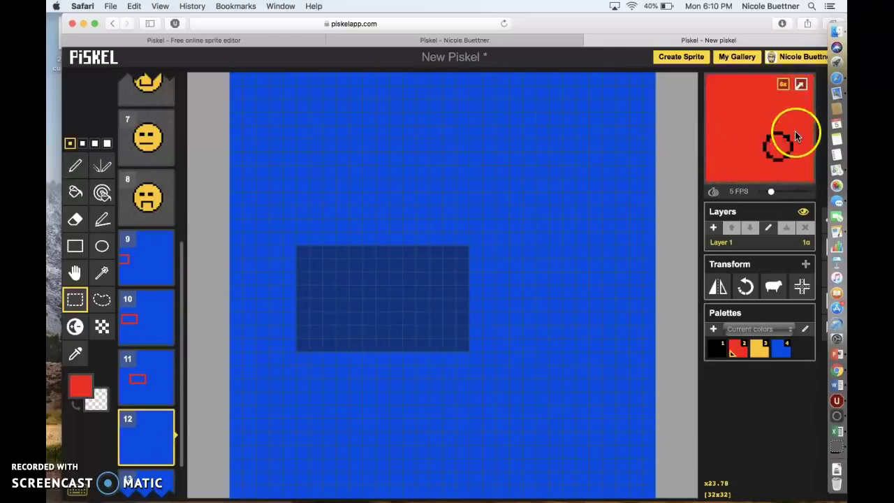
left_click(392, 238)
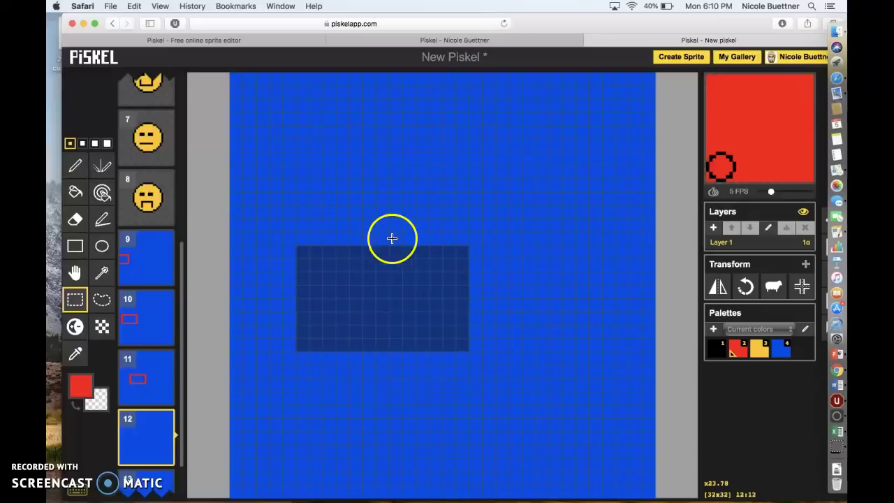
Step: Paste the red rectangle into frame 12, shifted further right than frame 11
left_click(134, 384)
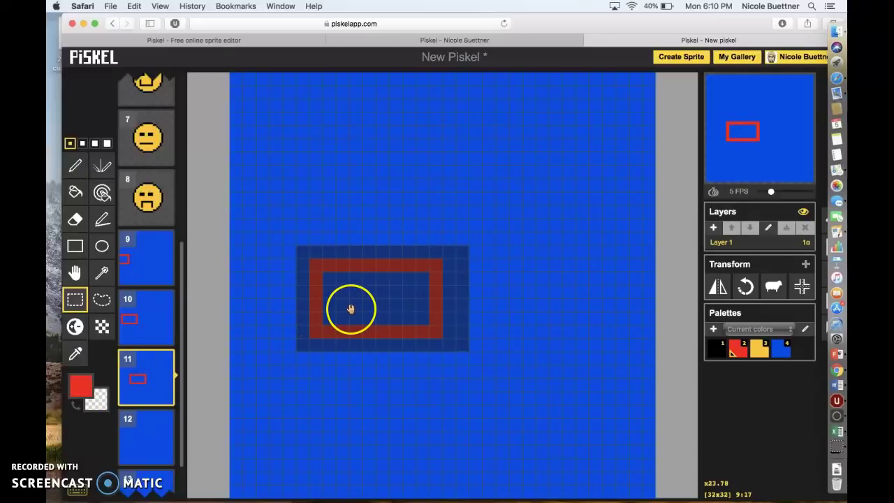
left_click(147, 436)
left_click_drag(384, 295, 450, 299)
key("ctrl+v")
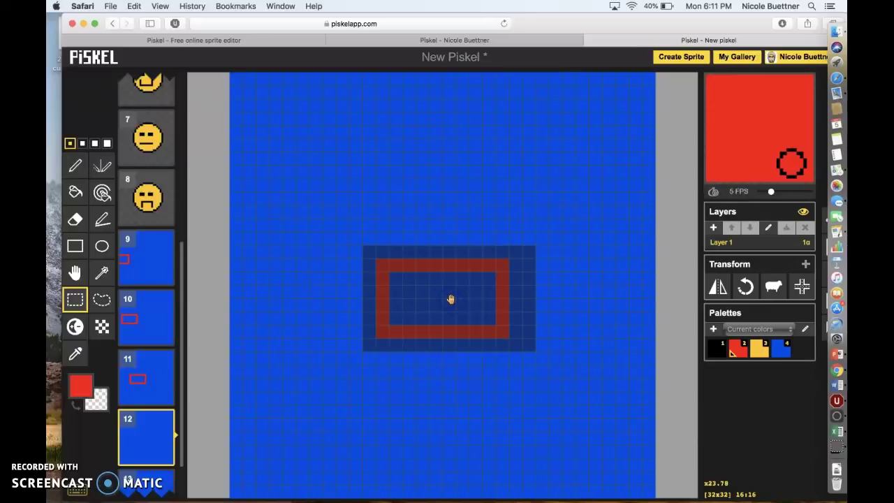
left_click(405, 319)
left_click(149, 368)
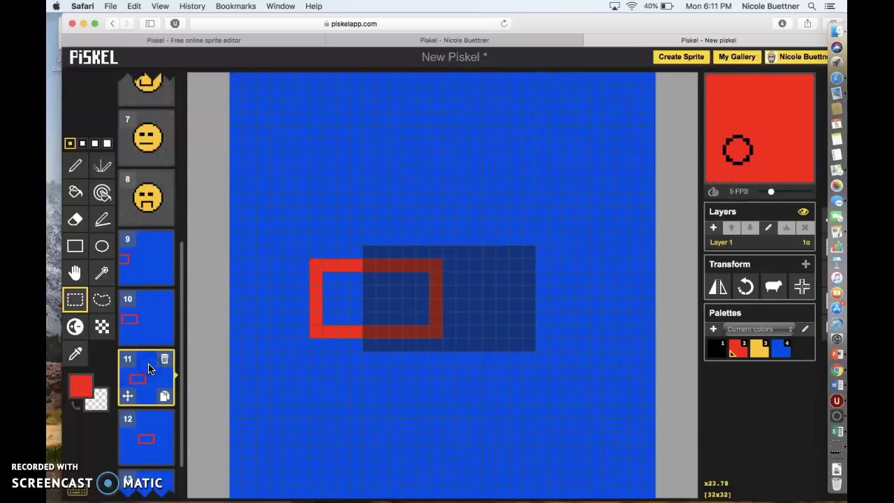
scroll(140, 349, "down", 2)
Step: Paste the red rectangle into frame 13 at the far right, then scroll the frame list to the top
left_click(147, 381)
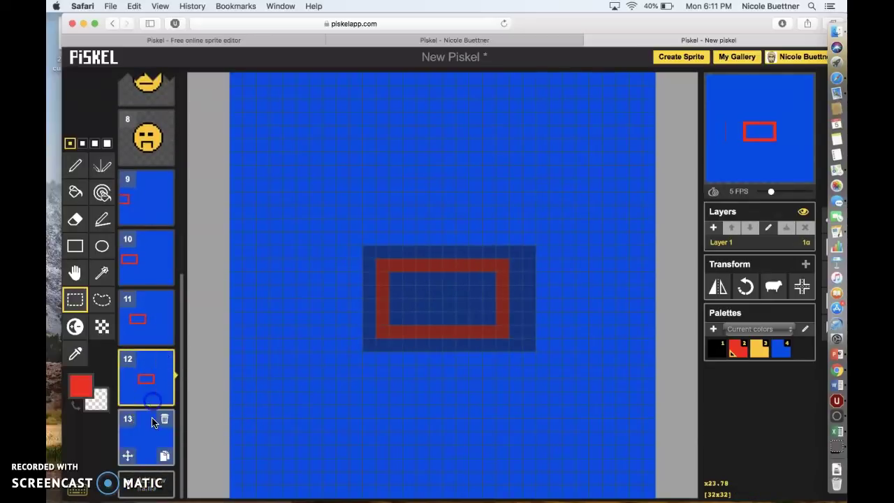
left_click(146, 433)
left_click(147, 383)
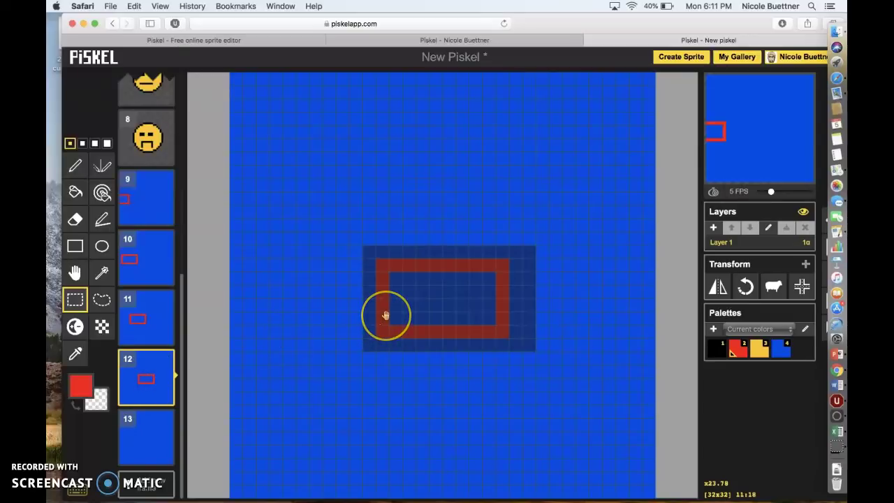
left_click(156, 425)
left_click_drag(425, 296, 535, 294)
left_click(279, 359)
key("ctrl+v")
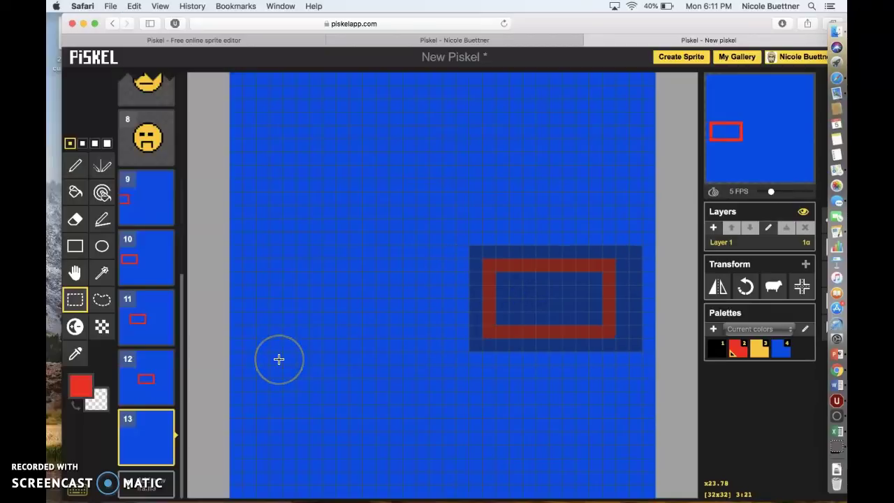
left_click(328, 385)
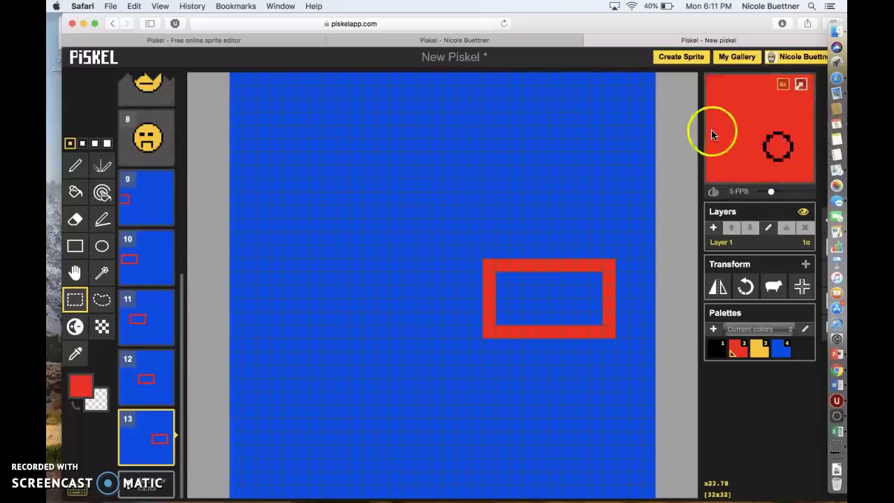
left_click(777, 138)
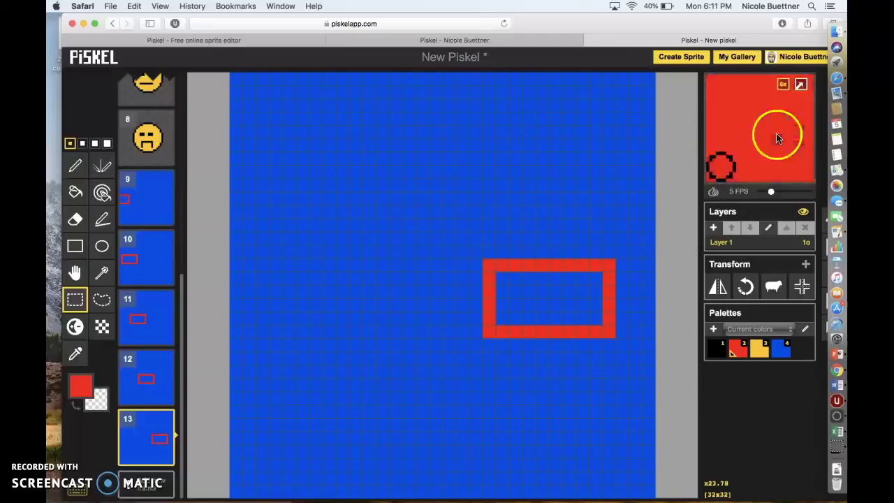
scroll(145, 178, "up", 10)
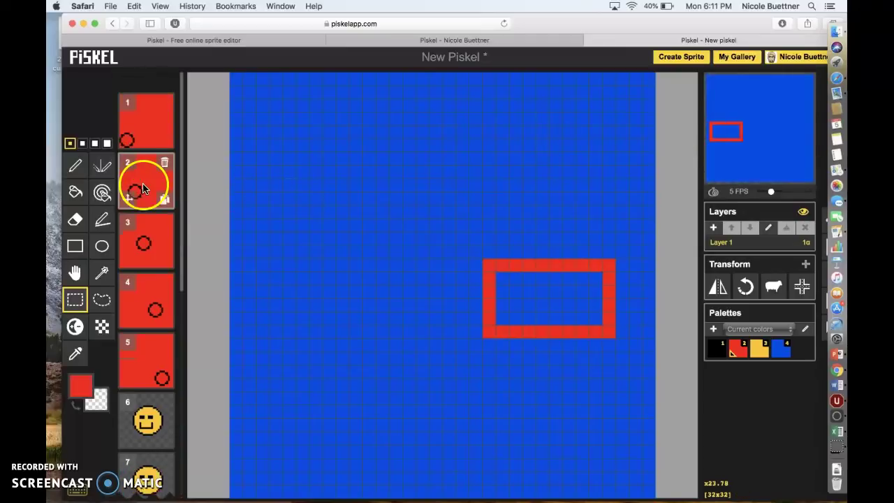